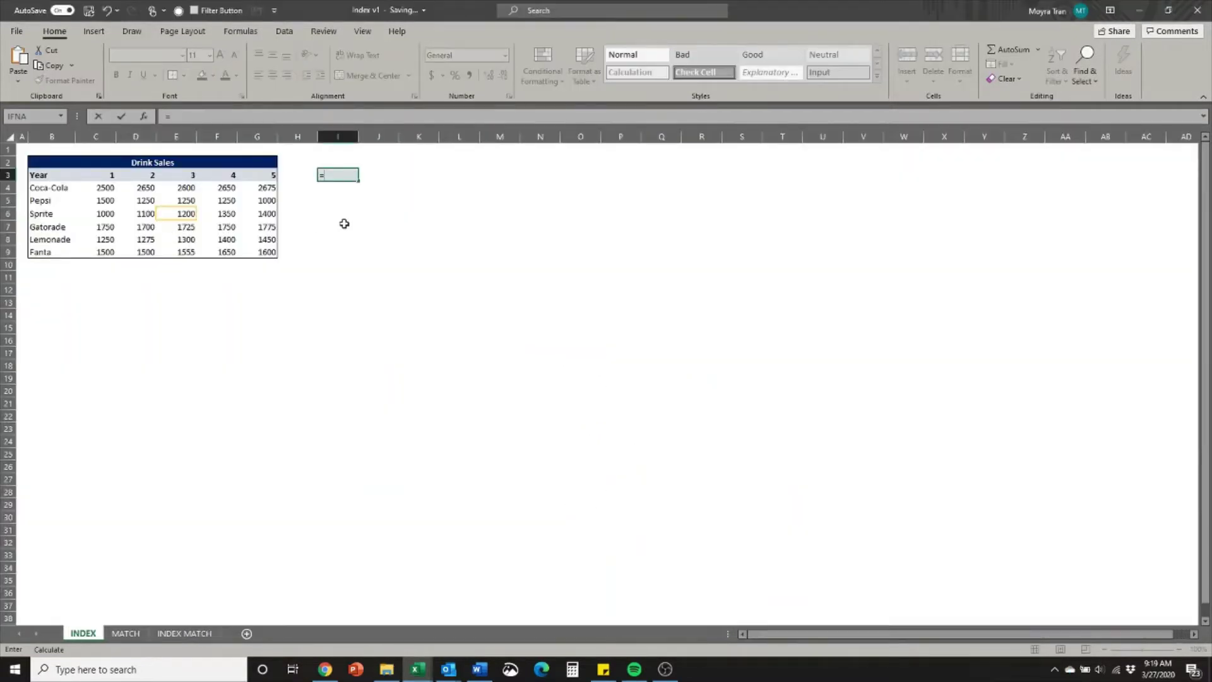
Discard the unfinished formula entry in cell I3 of the INDEX sheet.
key(Escape)
click(193, 212)
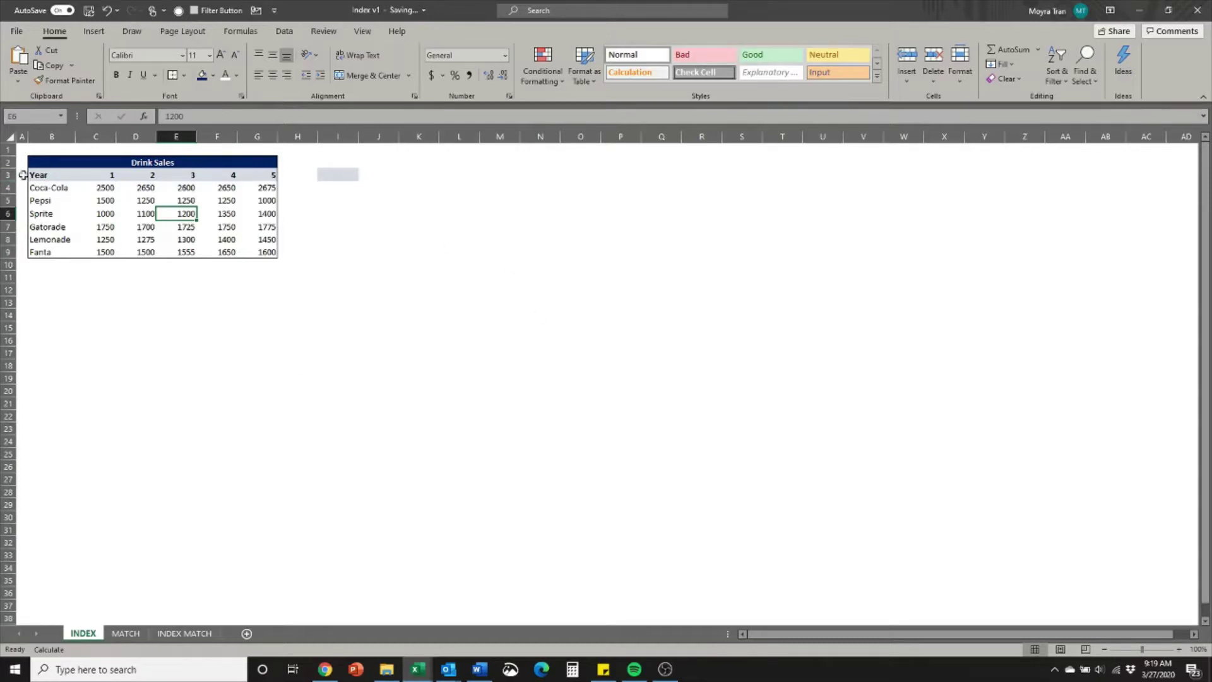
click(183, 228)
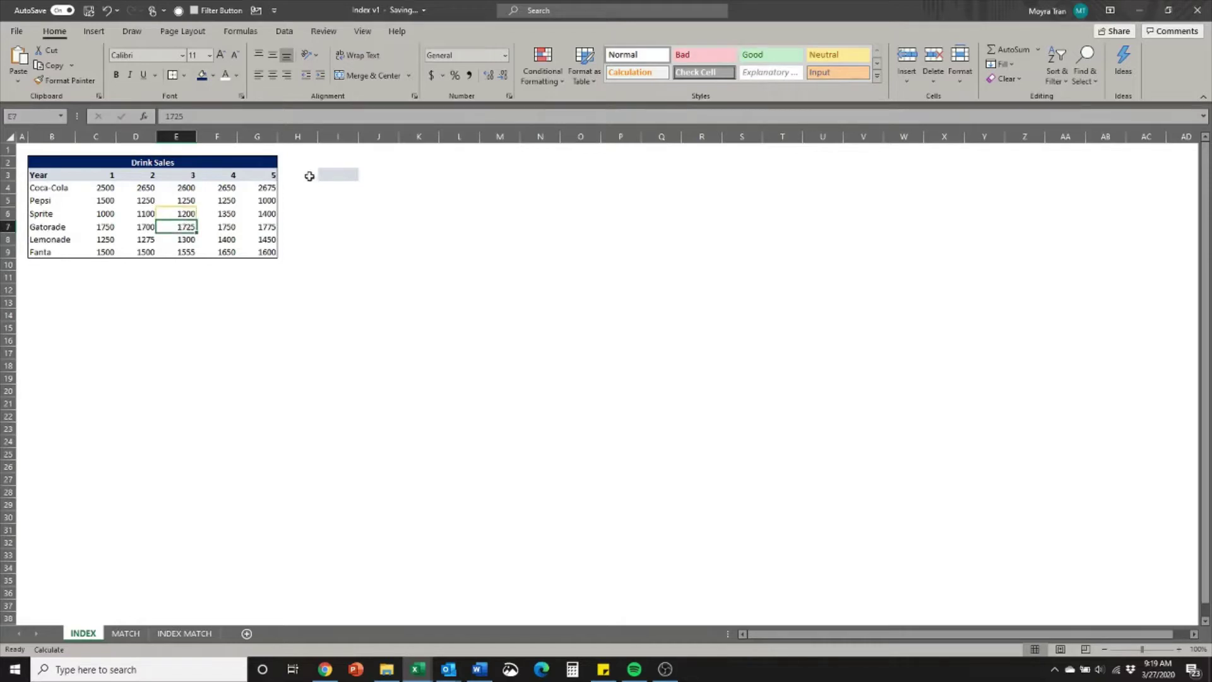
Enter an INDEX formula in cell I3 that returns row 3, column 3 of the sales range C4:G9.
click(350, 178)
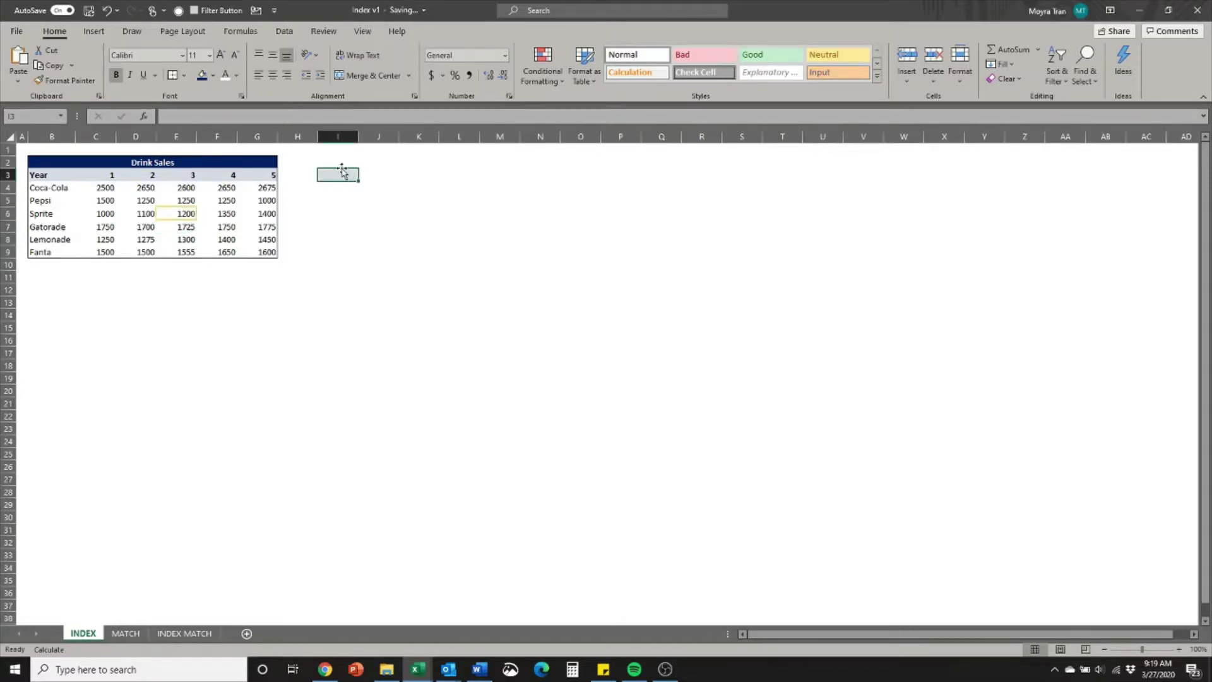
text(=Index)
key(Tab)
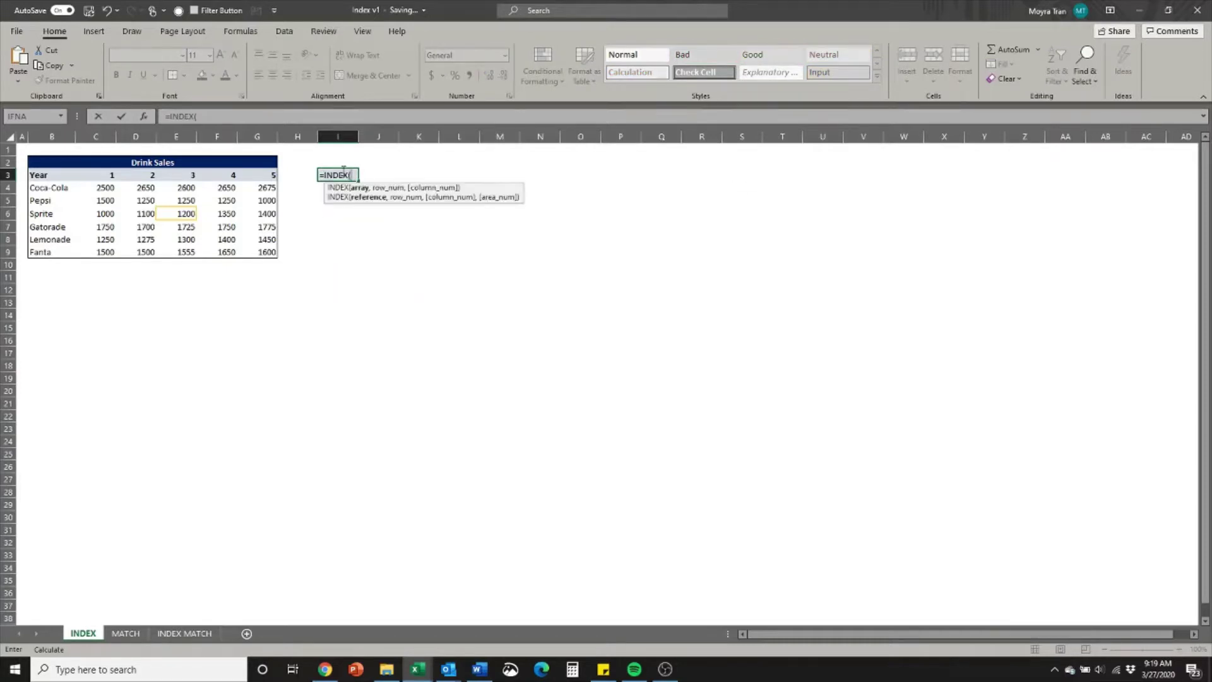
drag(105, 189, 255, 247)
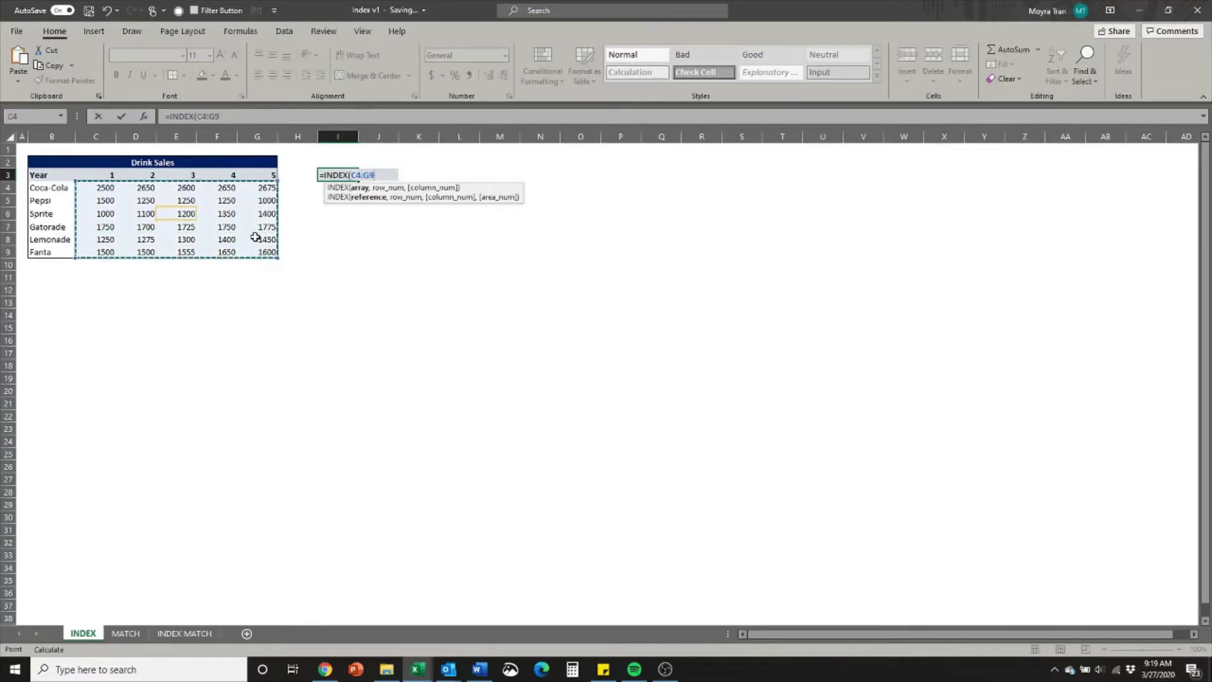
text(,)
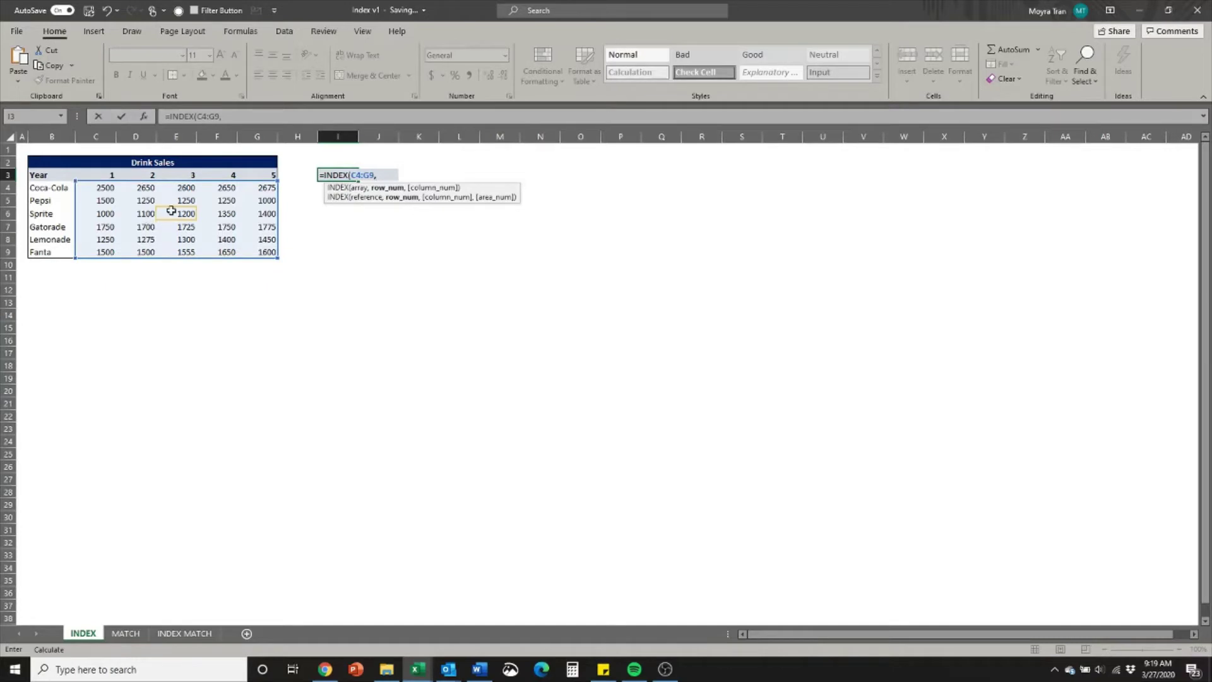
text(3,)
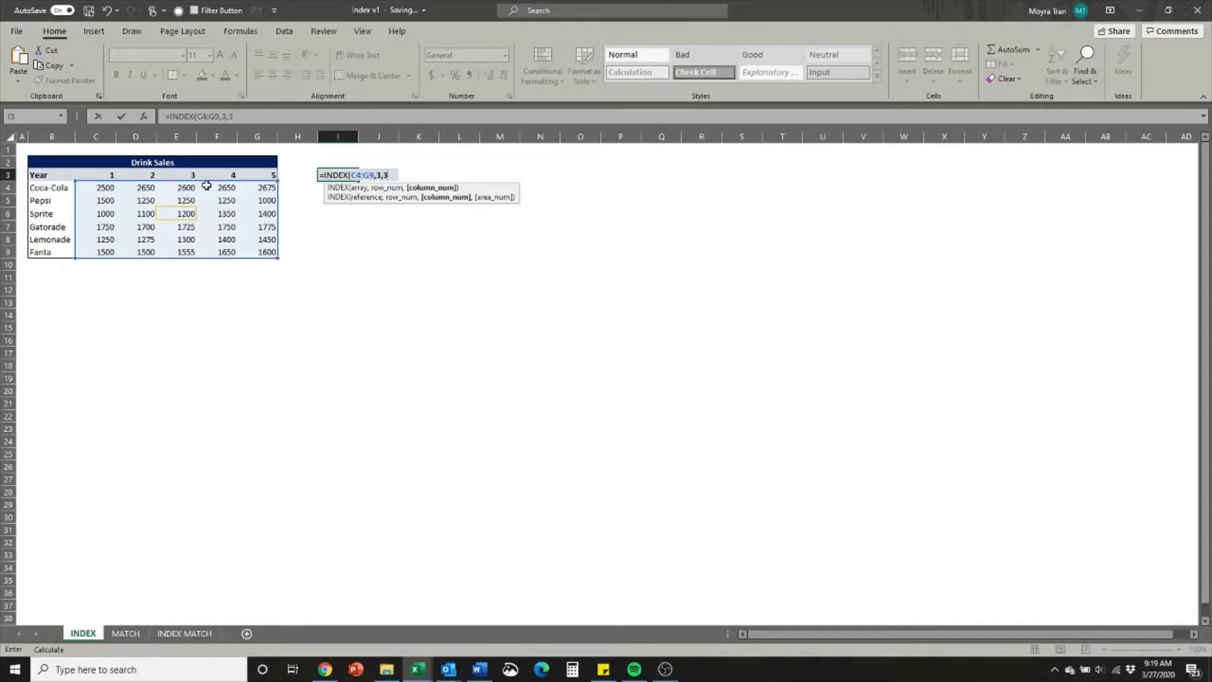
text(3))
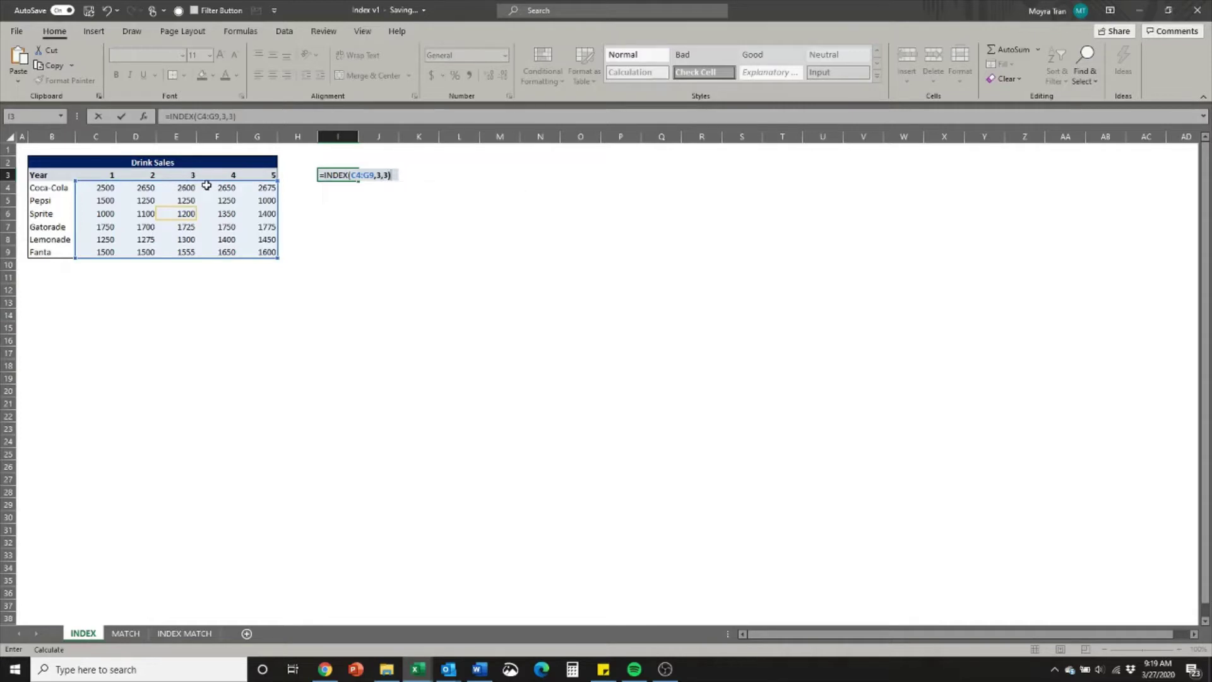
key(Return)
click(181, 210)
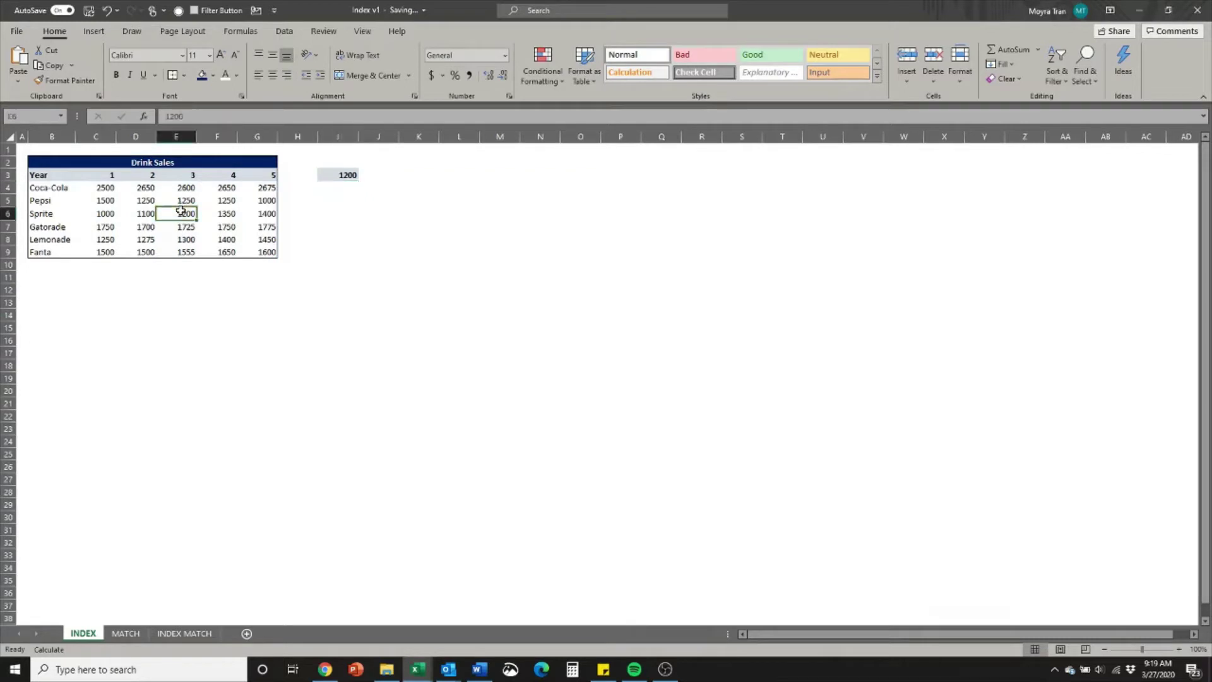
click(351, 174)
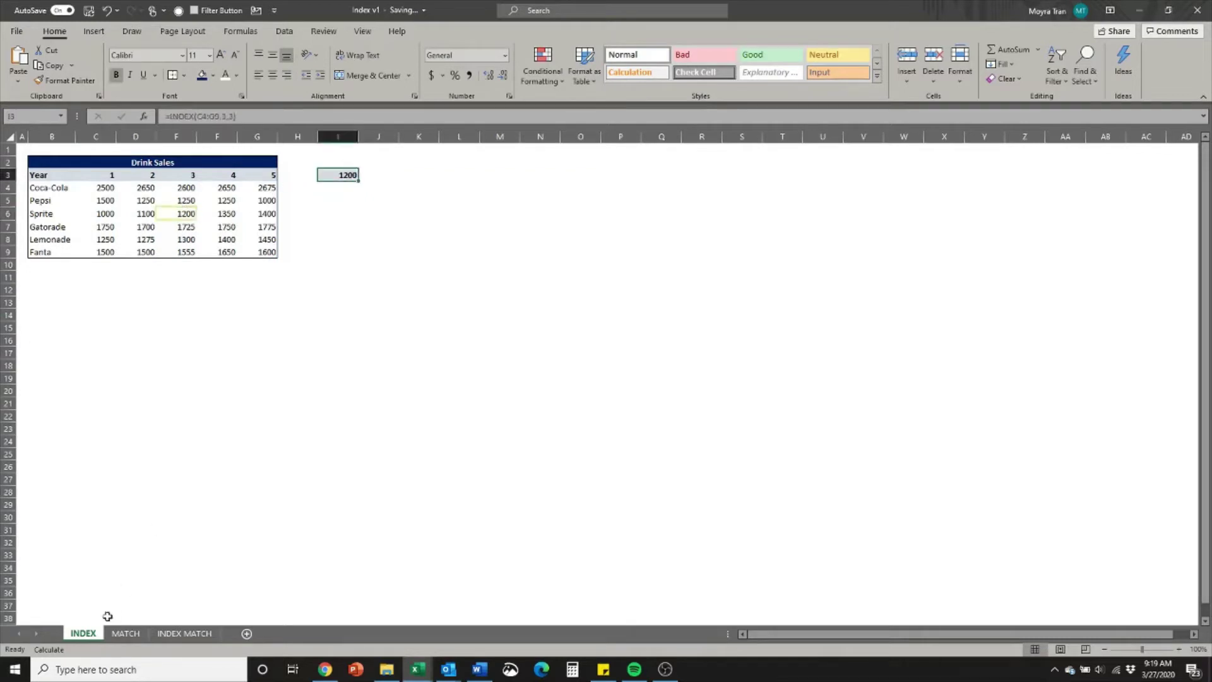
On the MATCH sheet, enter =MATCH(E4,B5:B10,0) in cell E5 and check the position against the numbered drink list.
click(126, 634)
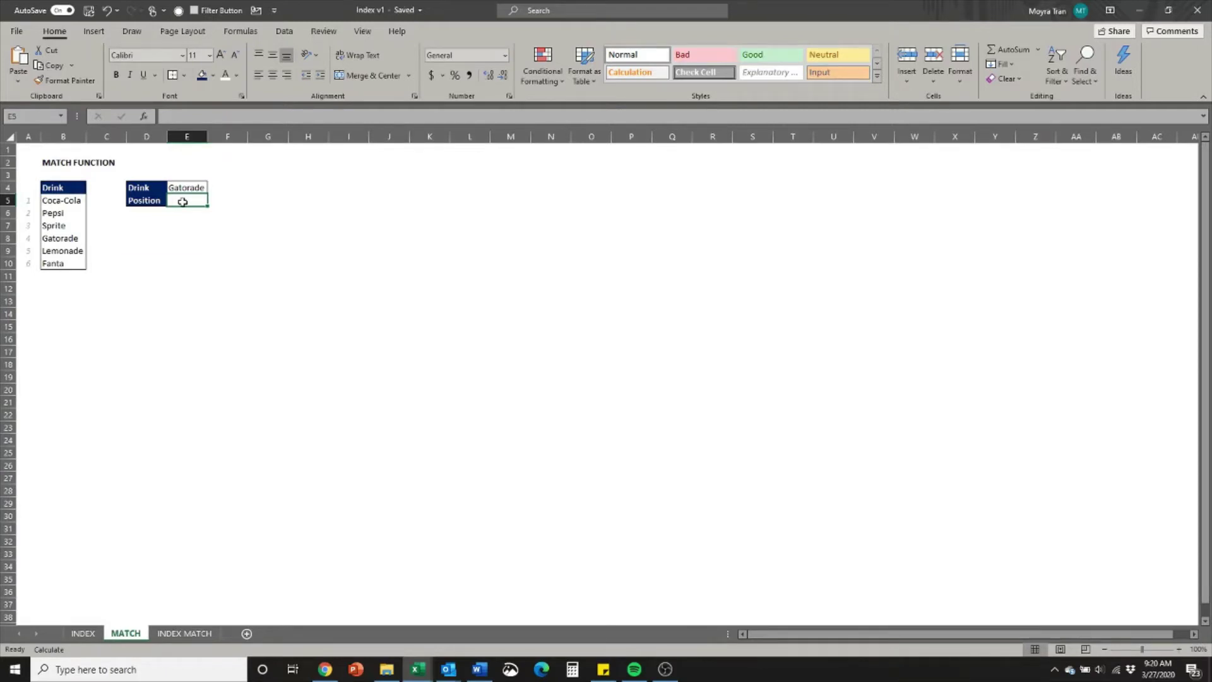
text(=MATCH()
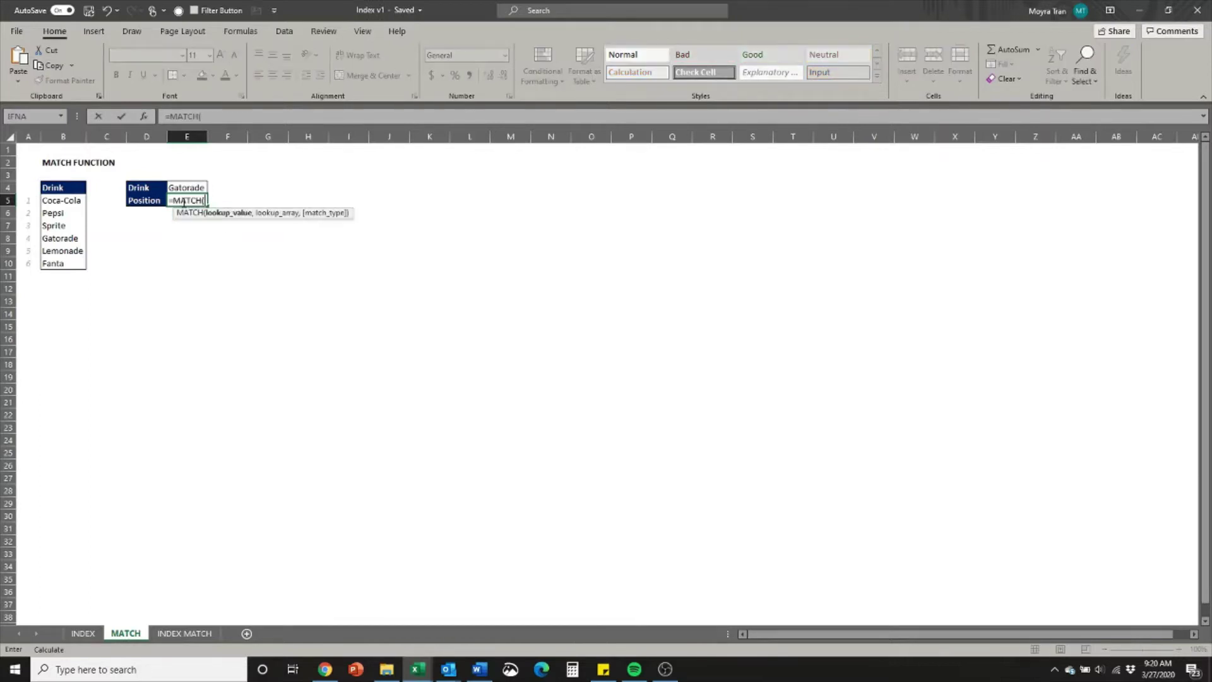
click(173, 188)
text(,)
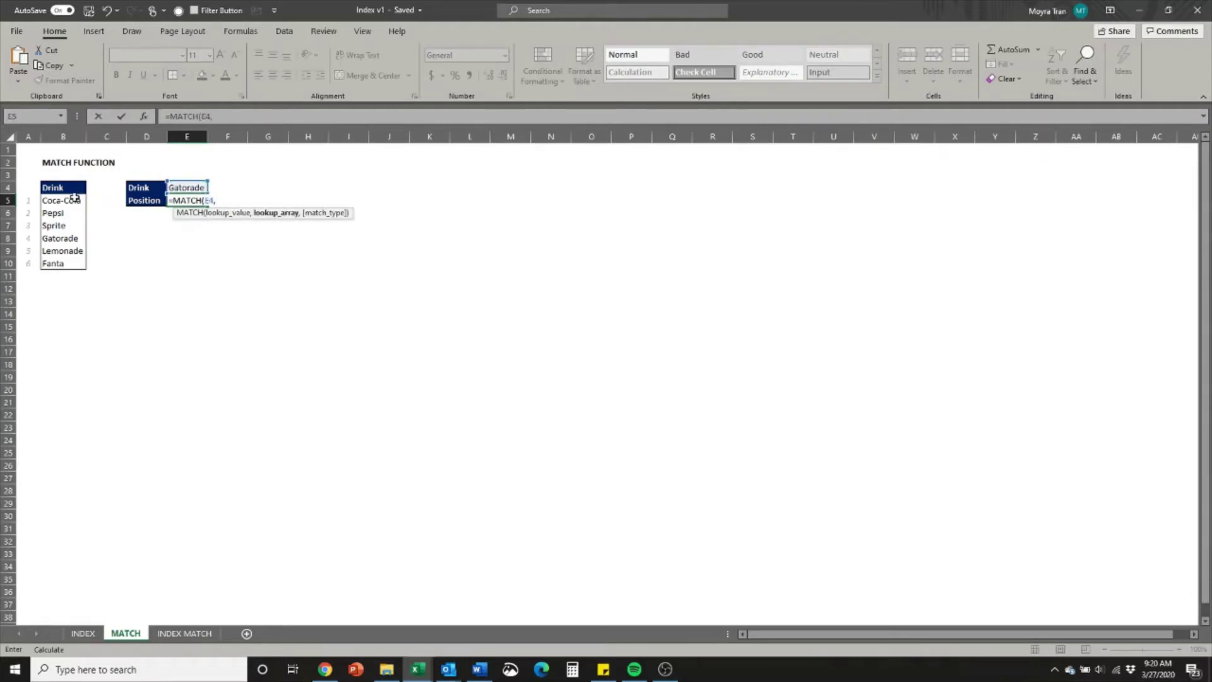
drag(74, 199, 71, 264)
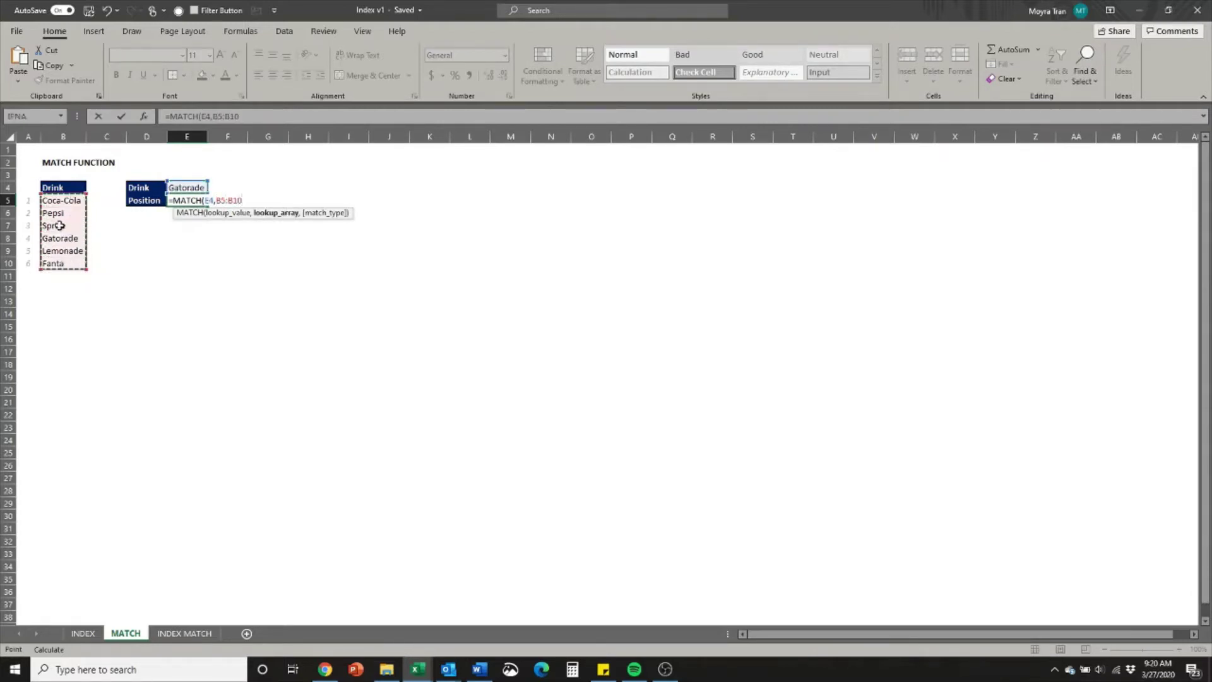
text(,0))
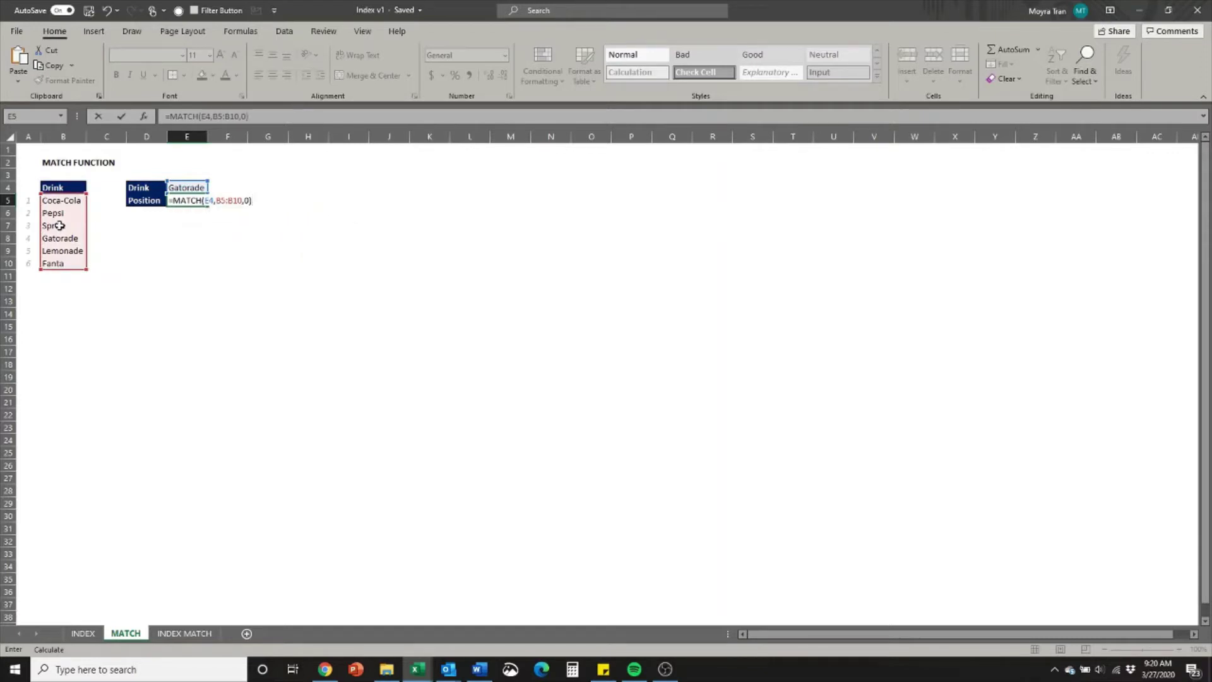
key(Return)
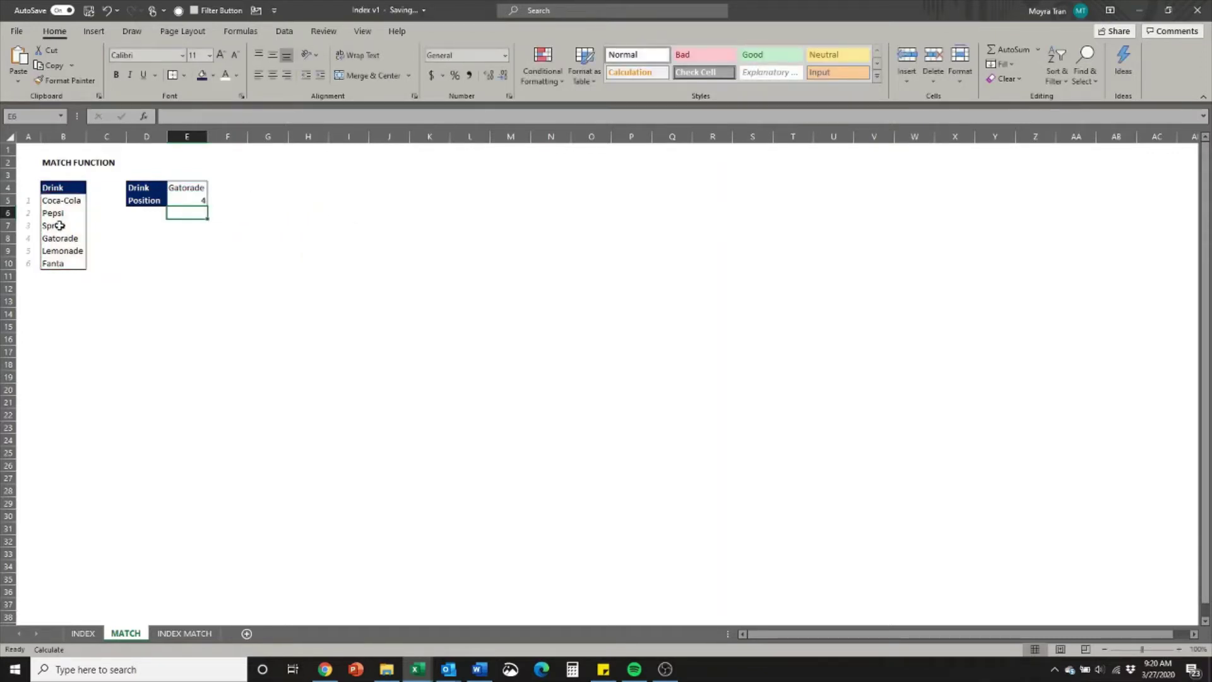
click(33, 201)
key(Down)
key(Down)
key(Down)
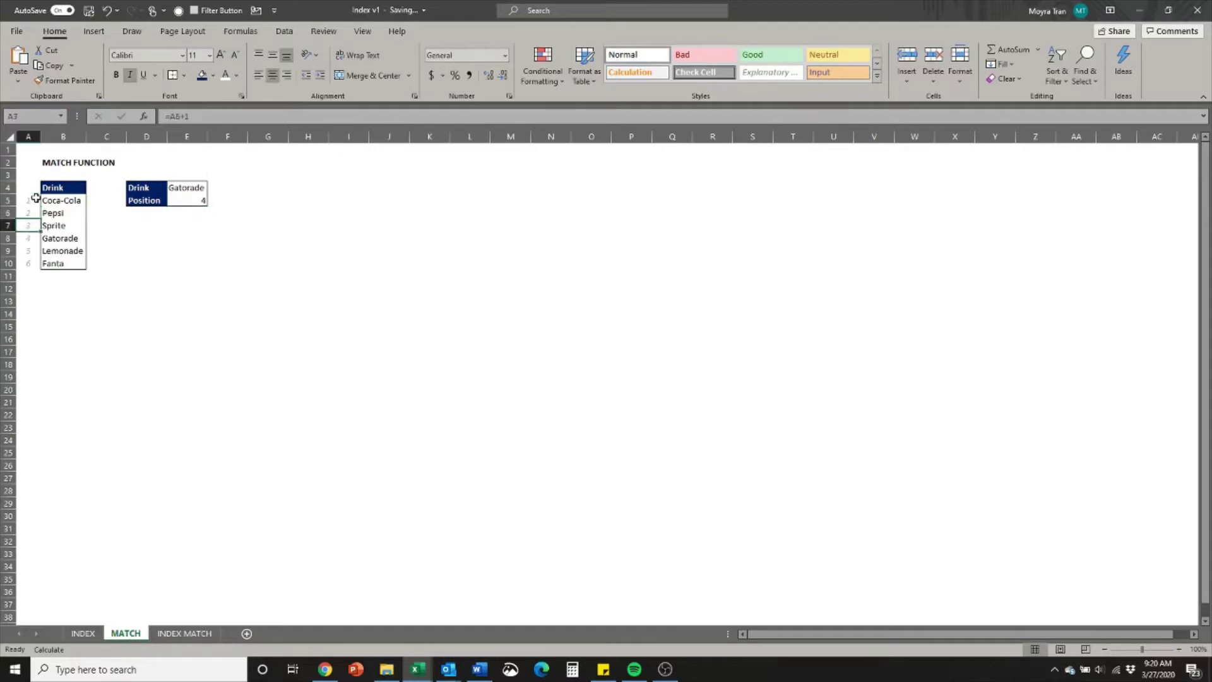
key(Right)
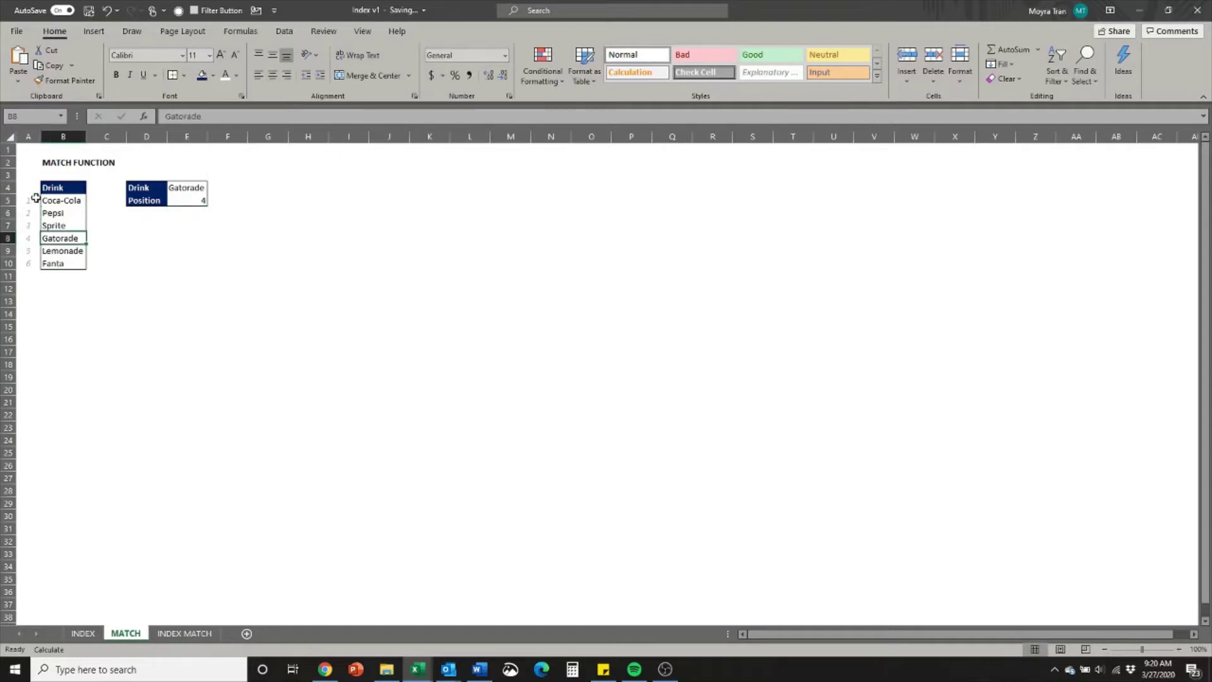
On the INDEX MATCH sheet, begin an INDEX formula in the Value cell J4 with B3:G9 as its array.
click(185, 633)
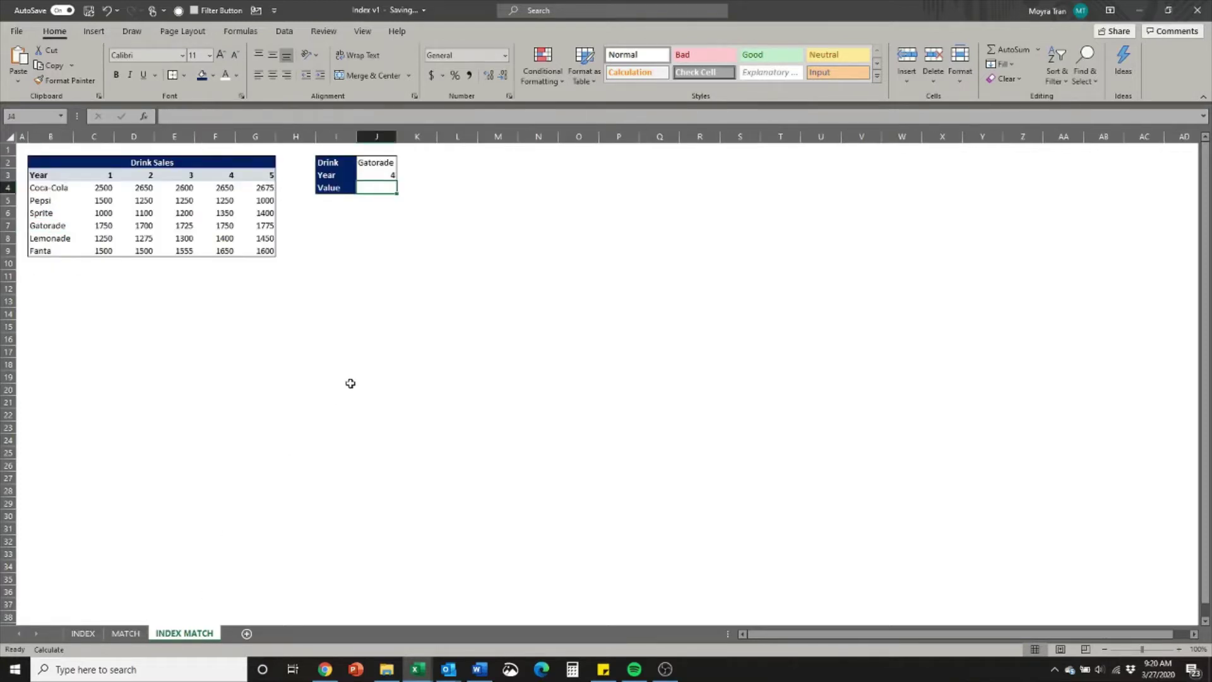
text(=INDEX()
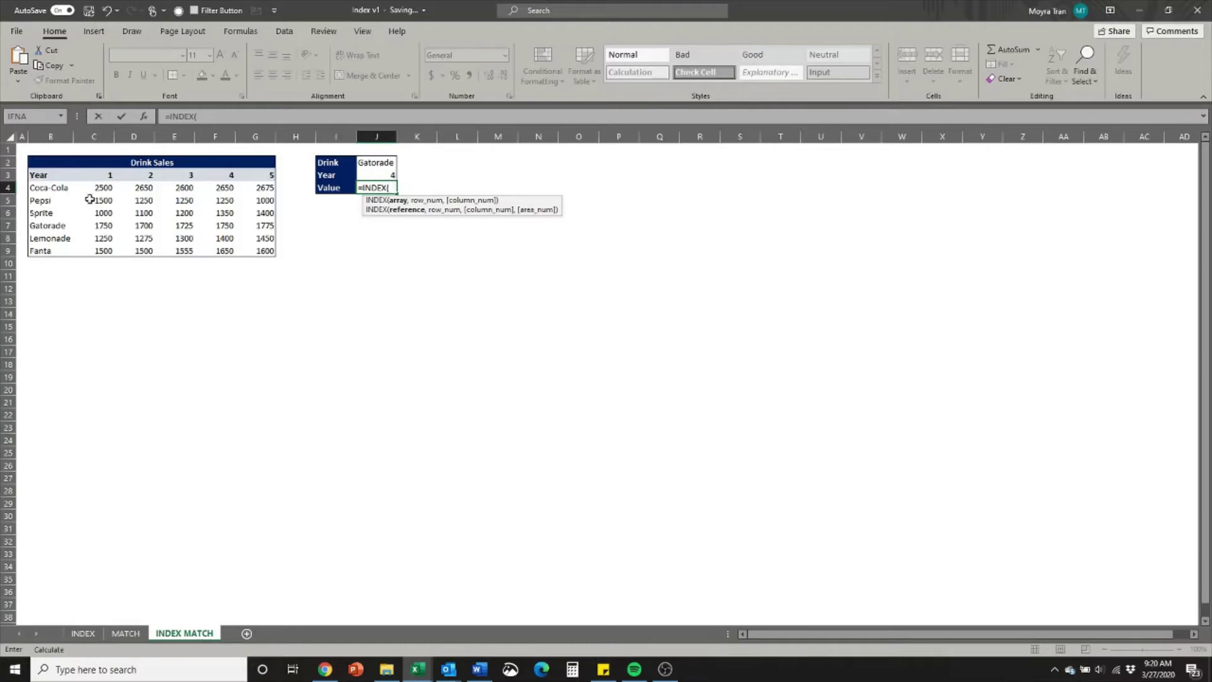
drag(28, 175, 251, 245)
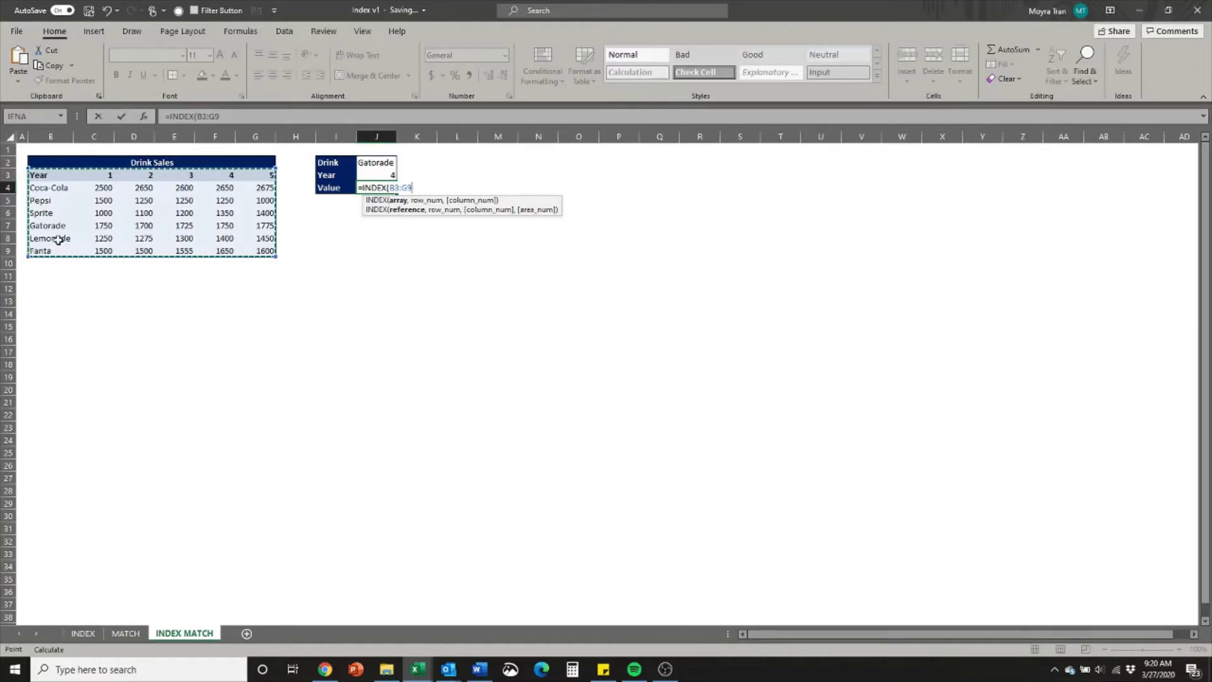
text(,)
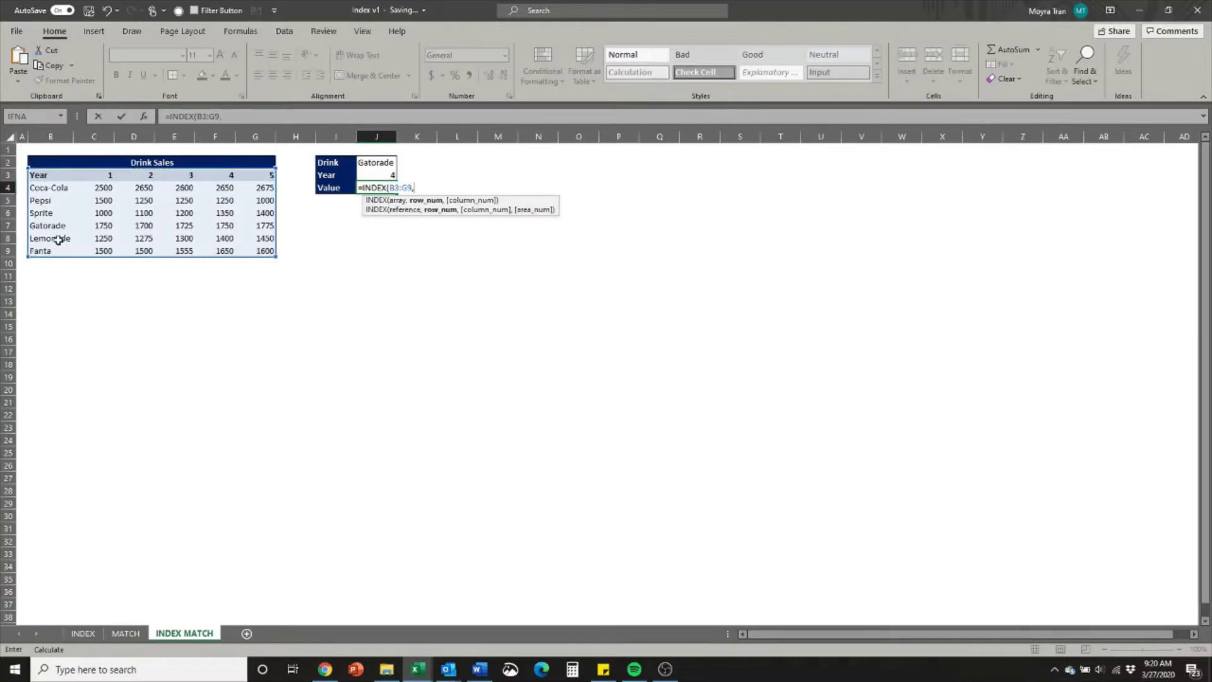
Set the row argument to an exact MATCH of the drink in J2 within B3:B9.
text(MATCH()
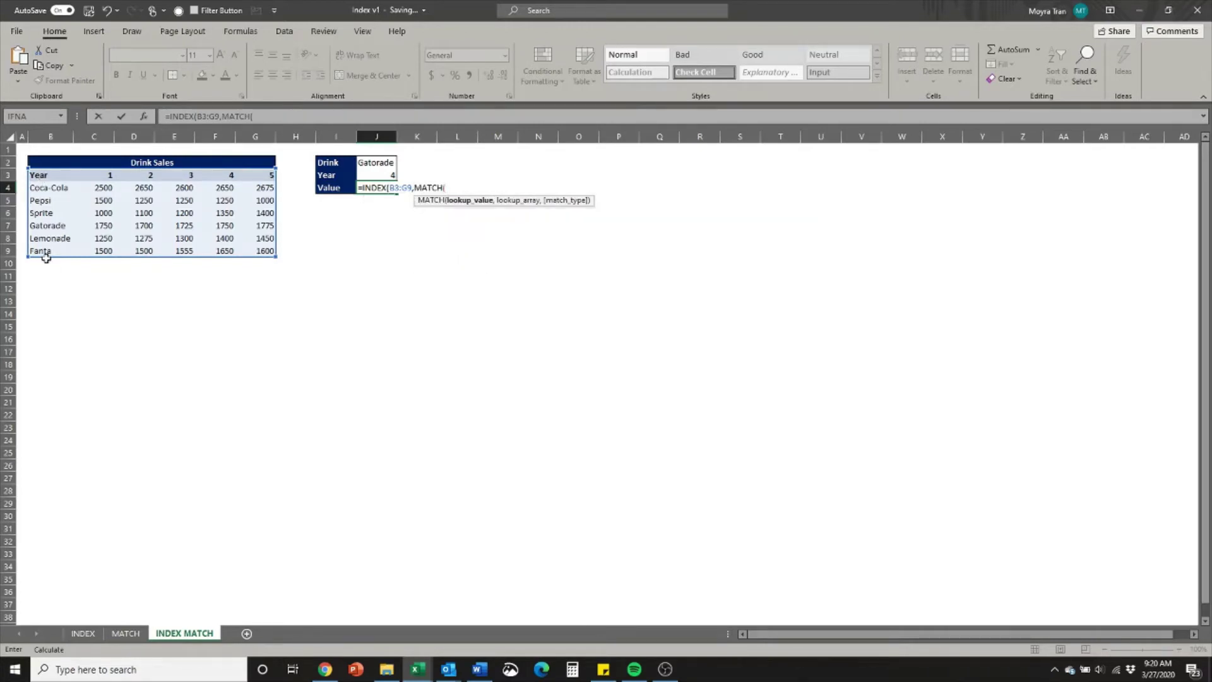
click(371, 162)
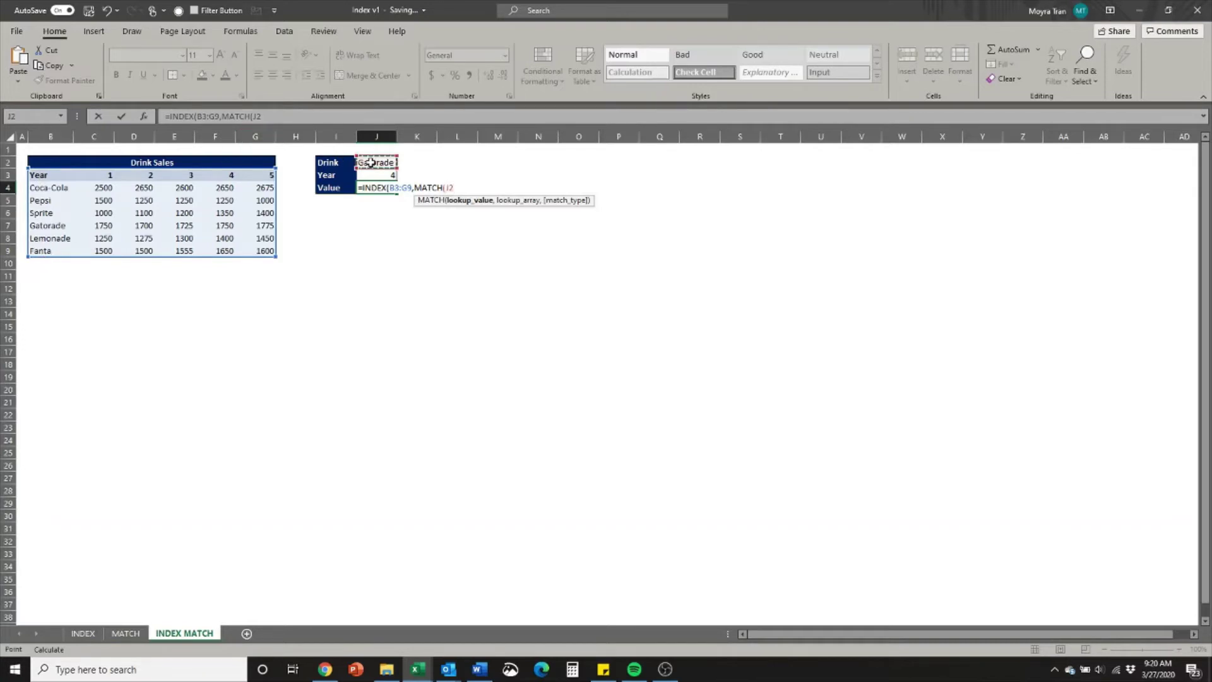
text(,)
click(61, 176)
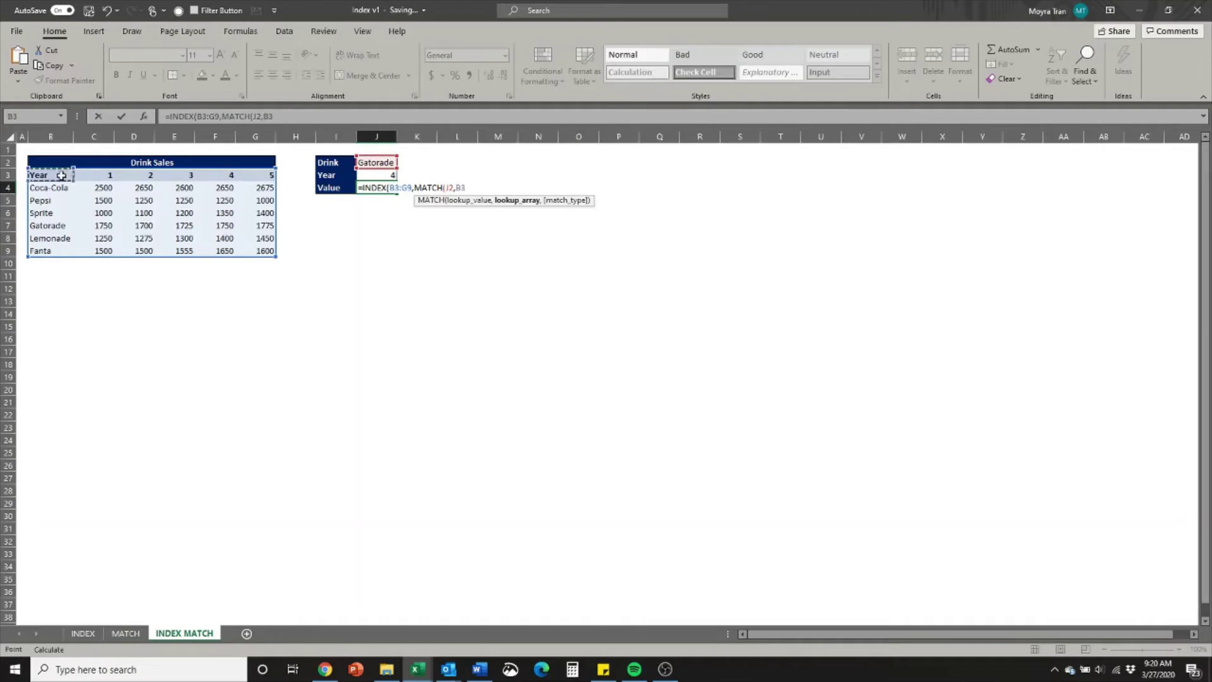
drag(61, 175, 63, 251)
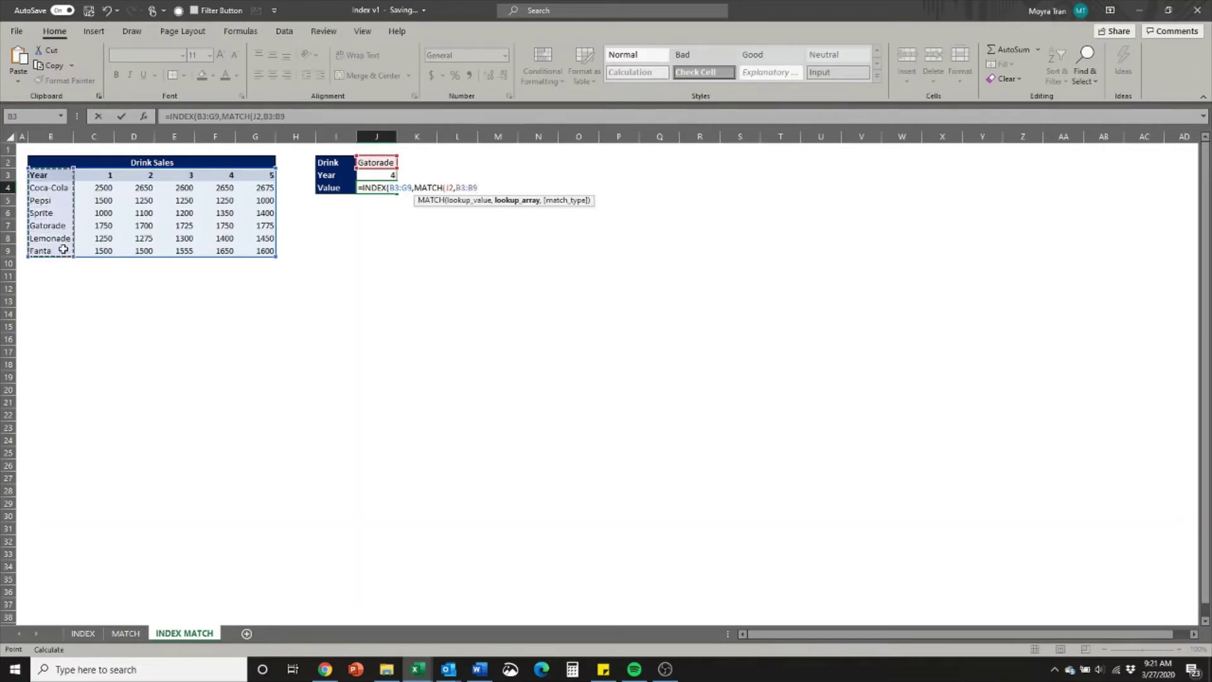
text(,0))
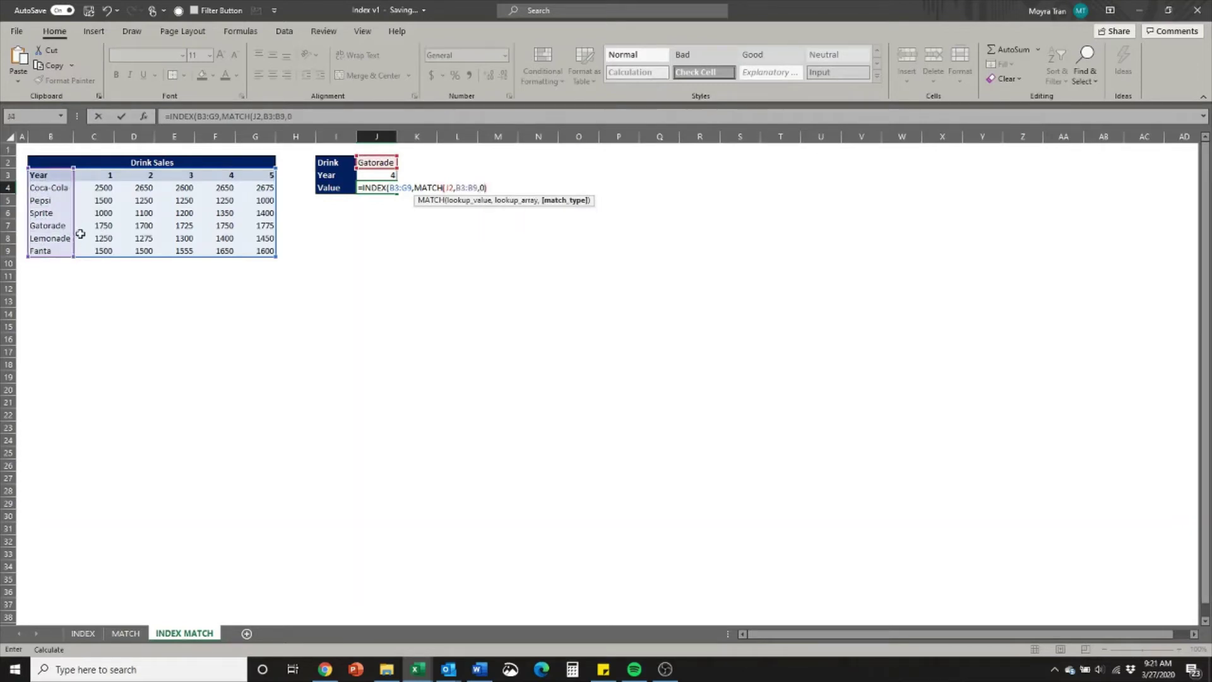
text(,)
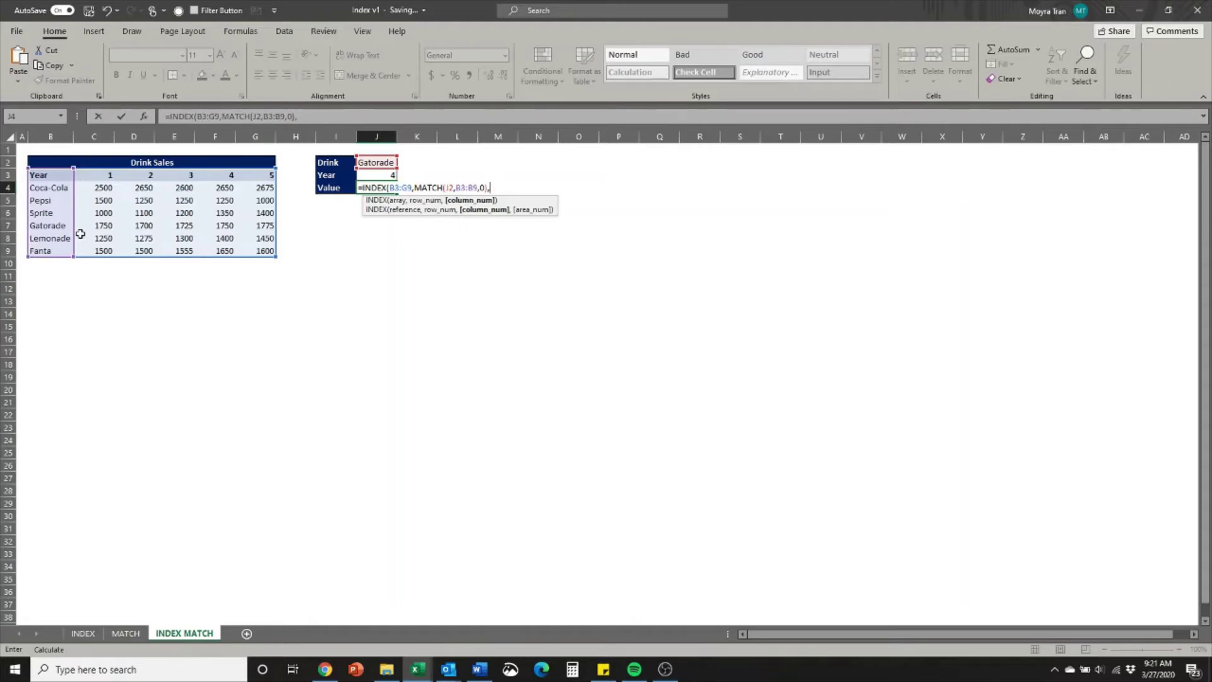
Complete the formula with an exact MATCH of the year in J3 within B3:G3, and check the result against the Year 4 column.
text(MATCH()
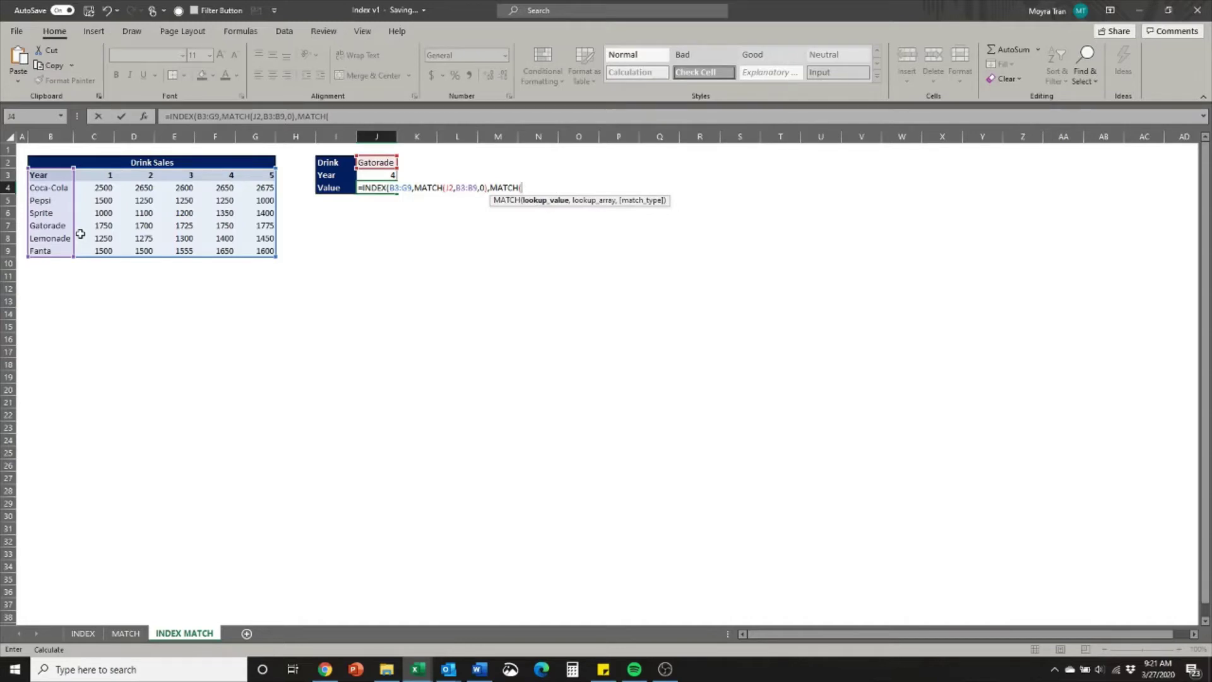
click(379, 178)
text(,)
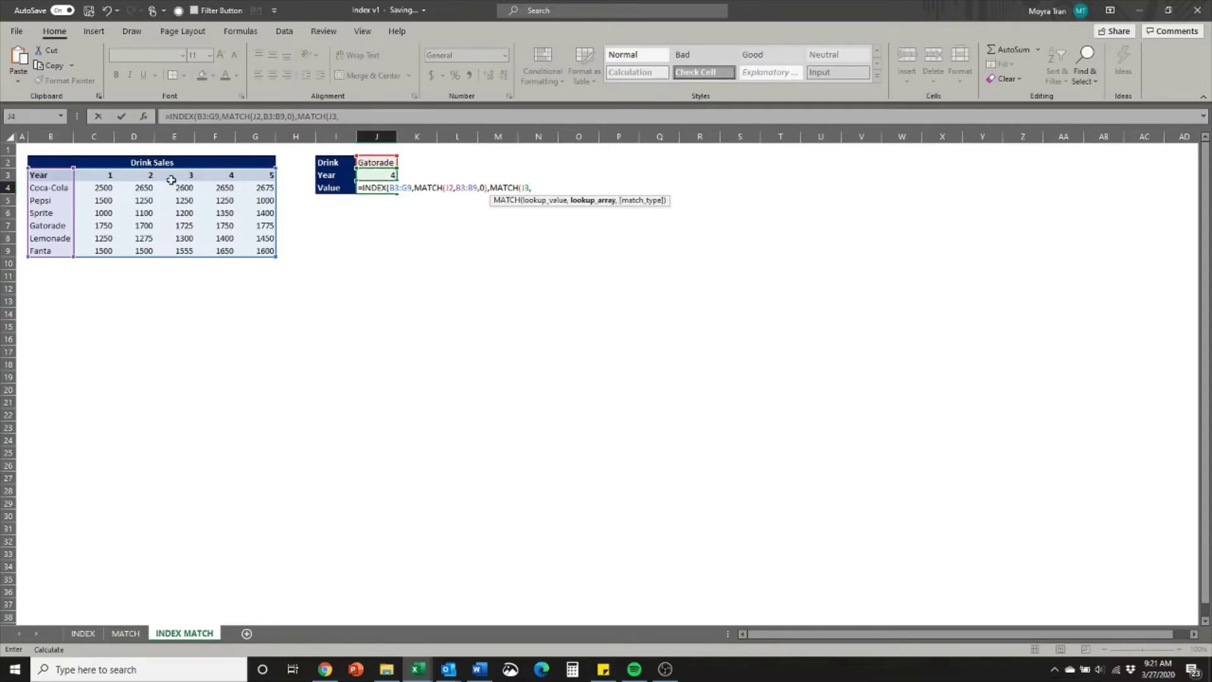
drag(59, 176, 254, 174)
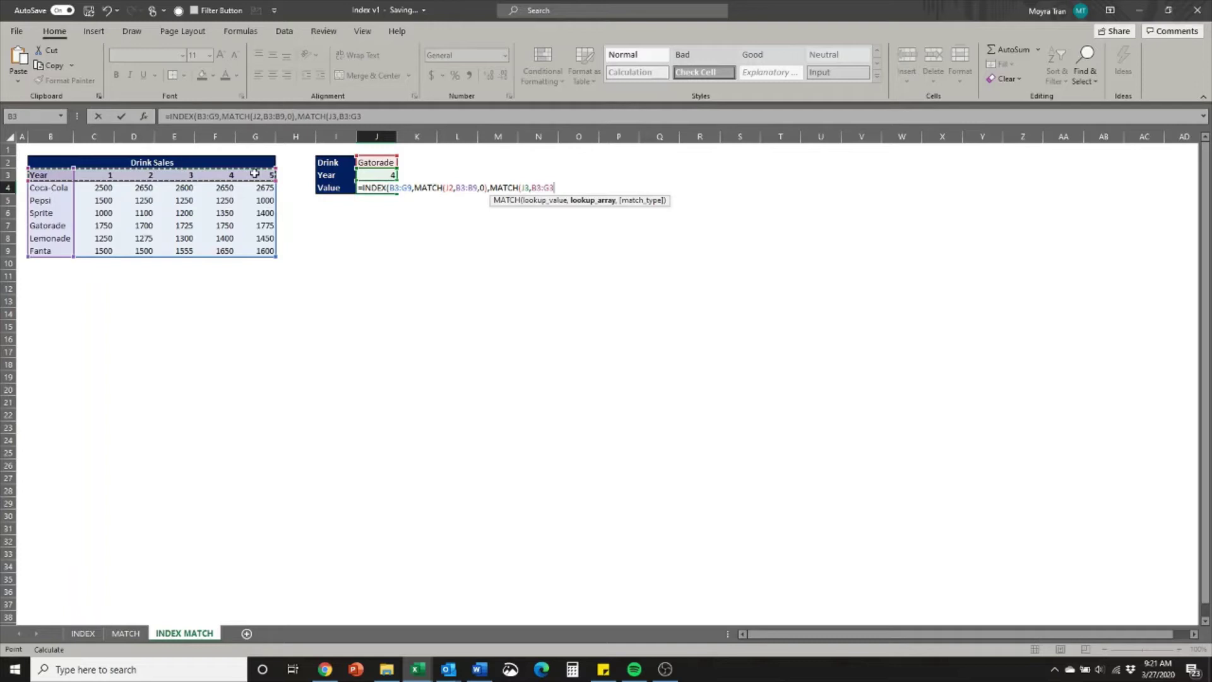
text(,0))
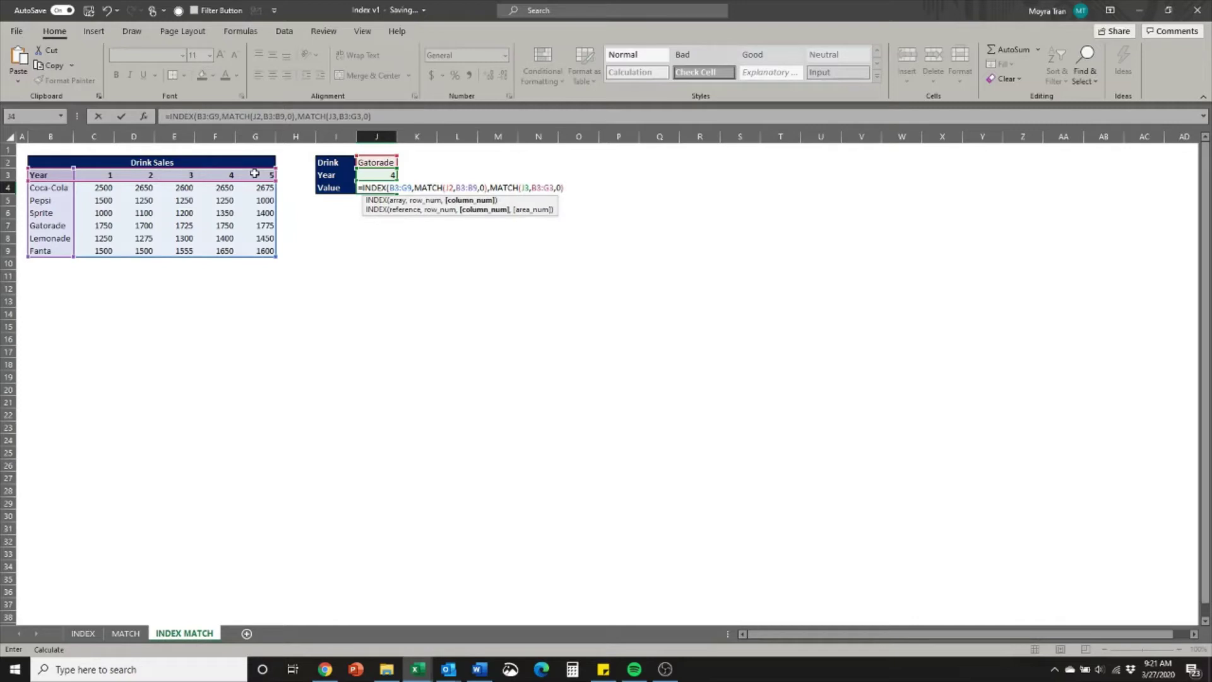
text())
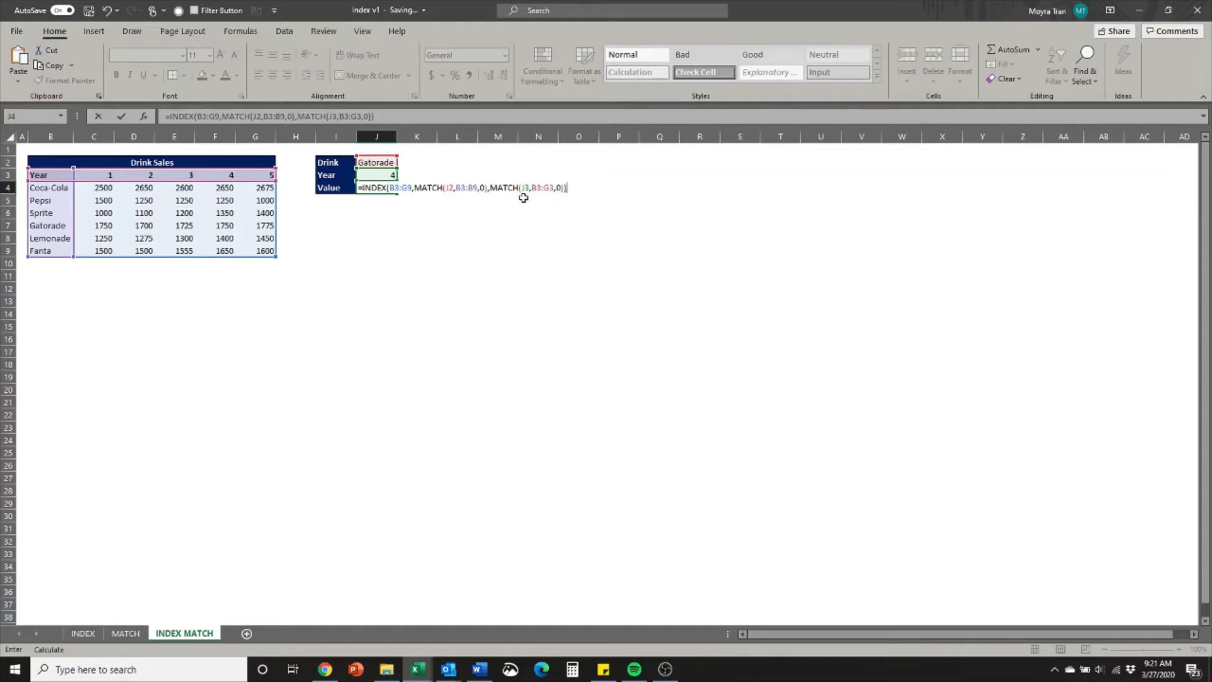
key(Return)
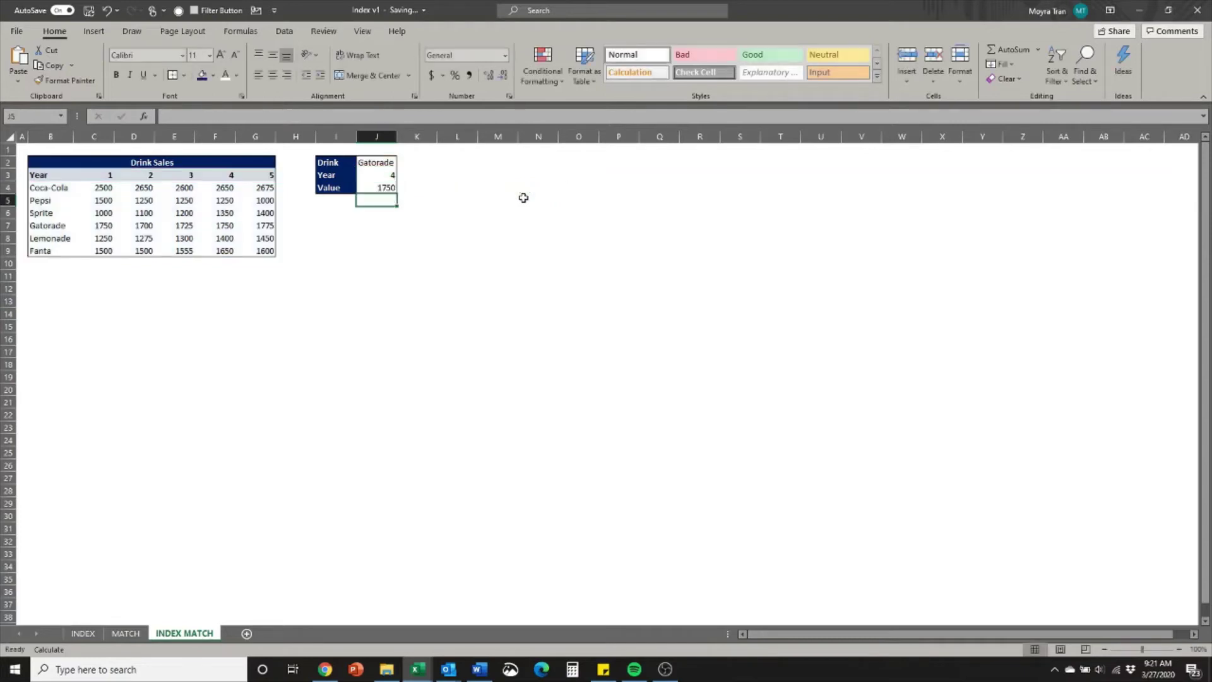
click(220, 182)
key(Down)
key(Down)
key(Down)
key(Down)
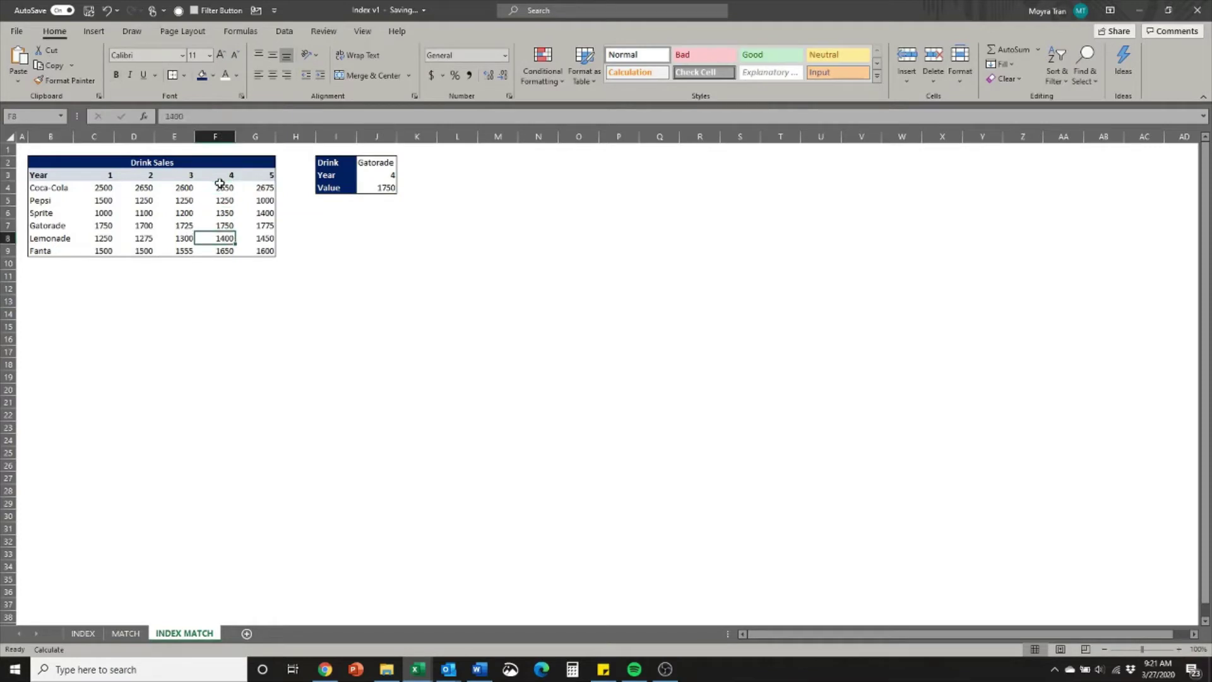
Check the looked-up value in J4 by tracing the Gatorade row to the Year 4 column.
key(Left)
key(Left)
key(Left)
key(Left)
key(Right)
key(Right)
key(Right)
key(Right)
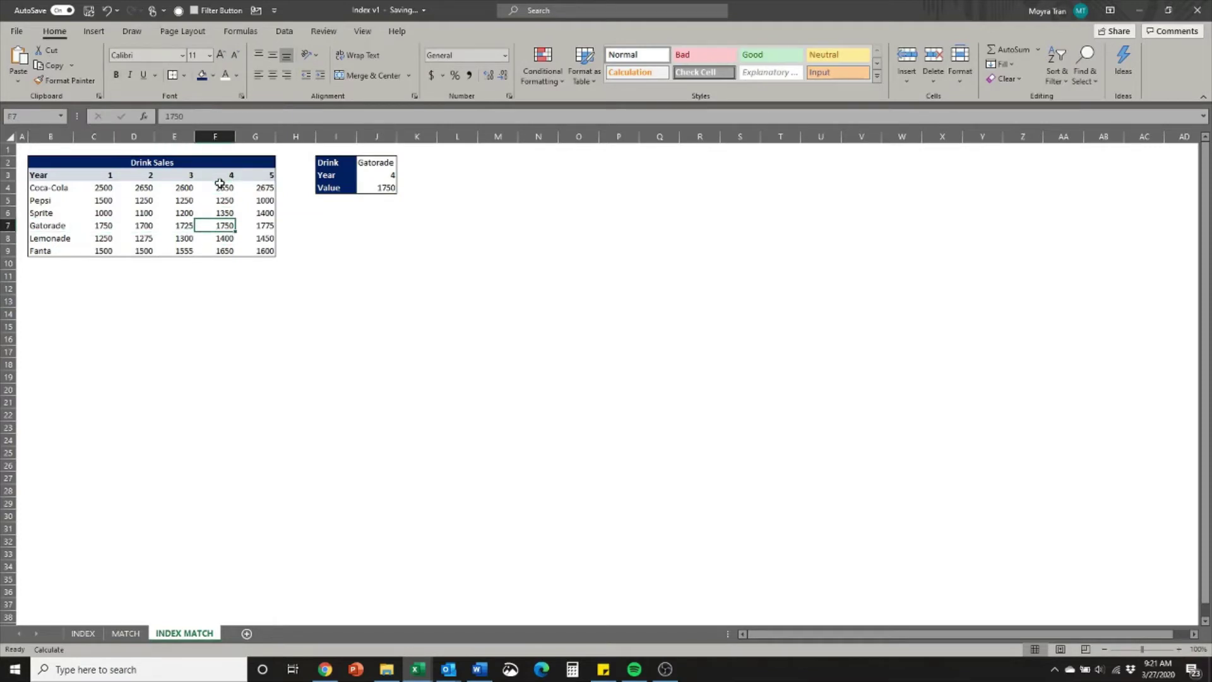
Change the Drink cell J2 to =B8 for Lemonade and auto-fit column J to its contents.
click(378, 165)
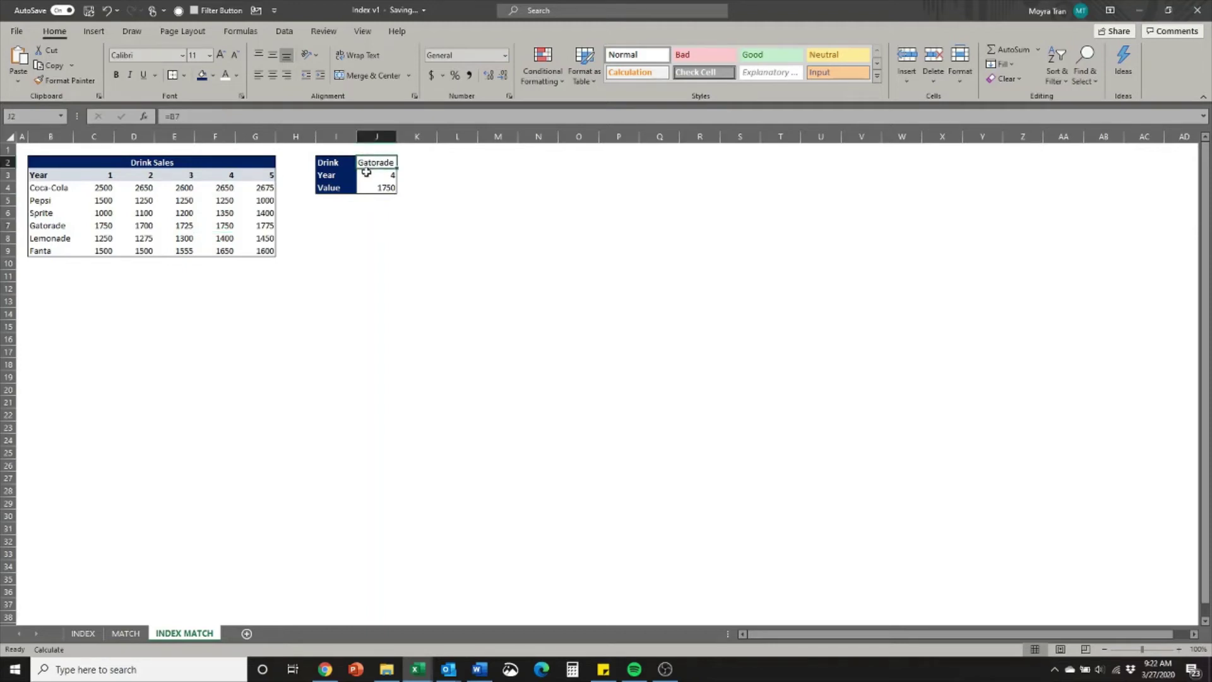
text(=)
click(53, 238)
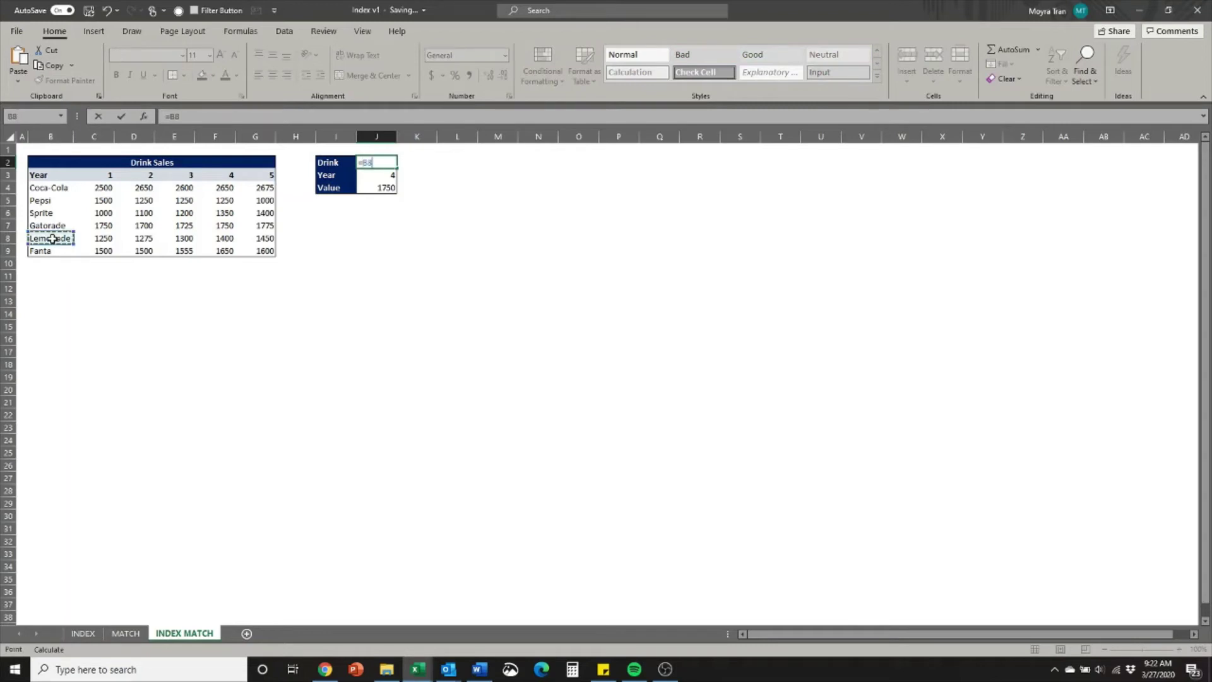
key(Return)
click(218, 239)
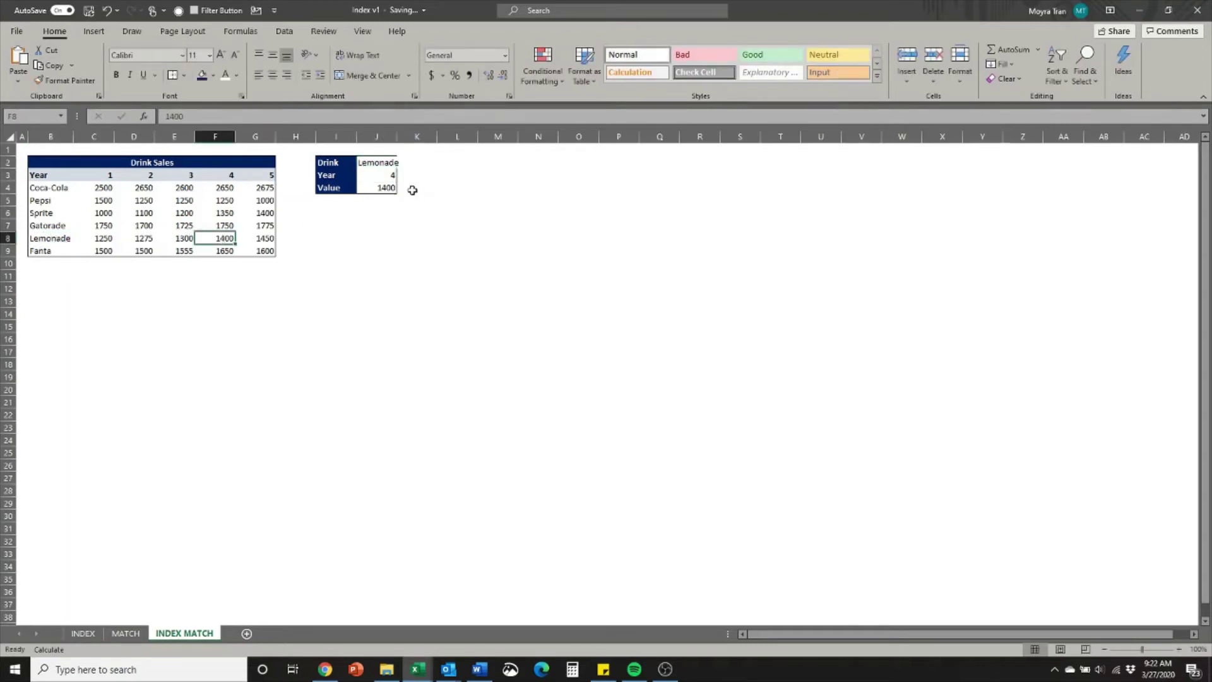
double_click(397, 137)
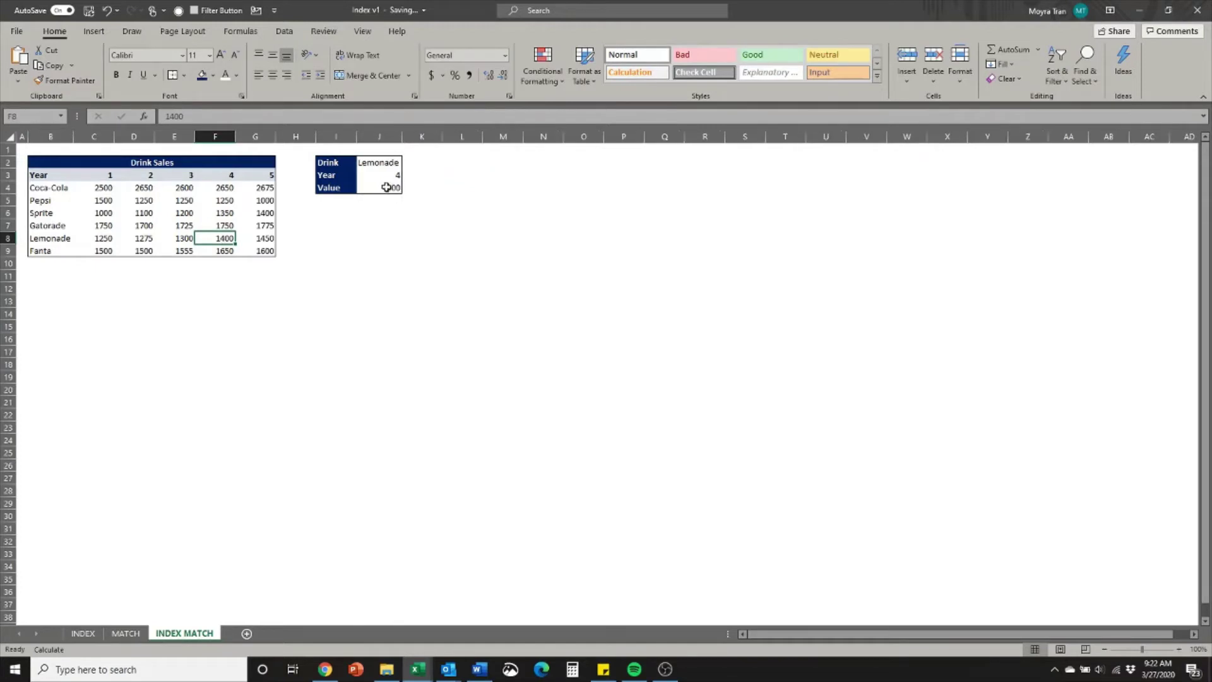
Examine the INDEX MATCH formula in the Value cell J4 and its Drink and Year inputs in J2 and J3.
click(386, 188)
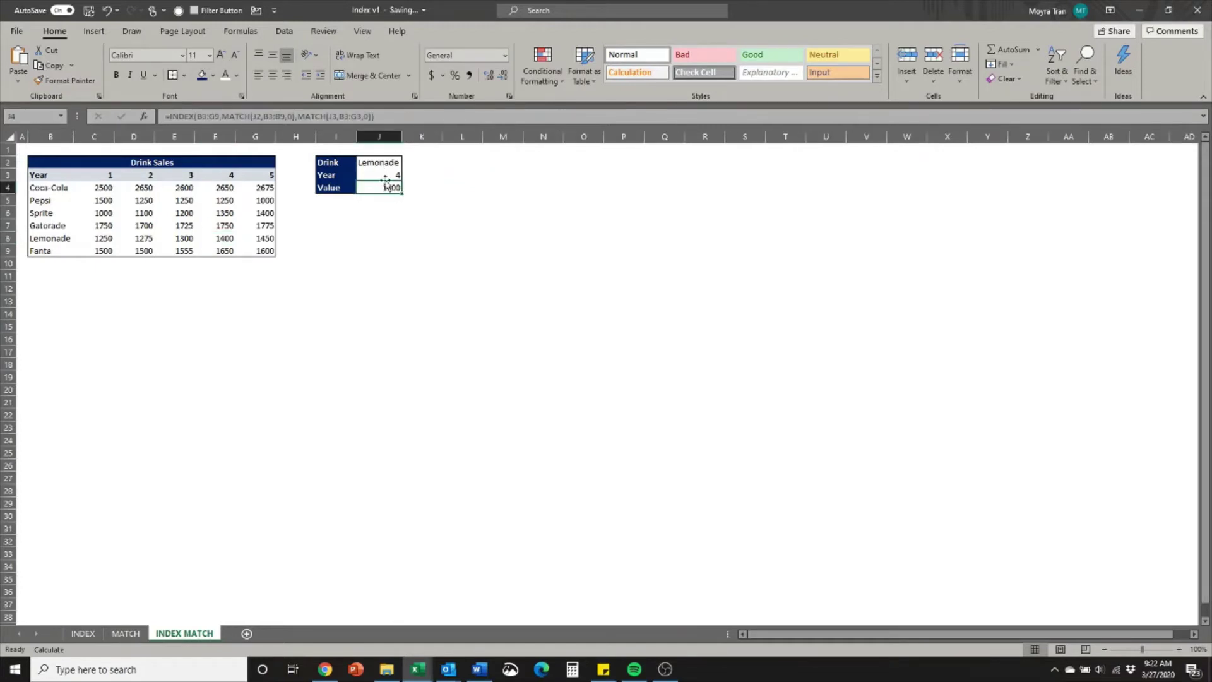
click(378, 164)
click(377, 174)
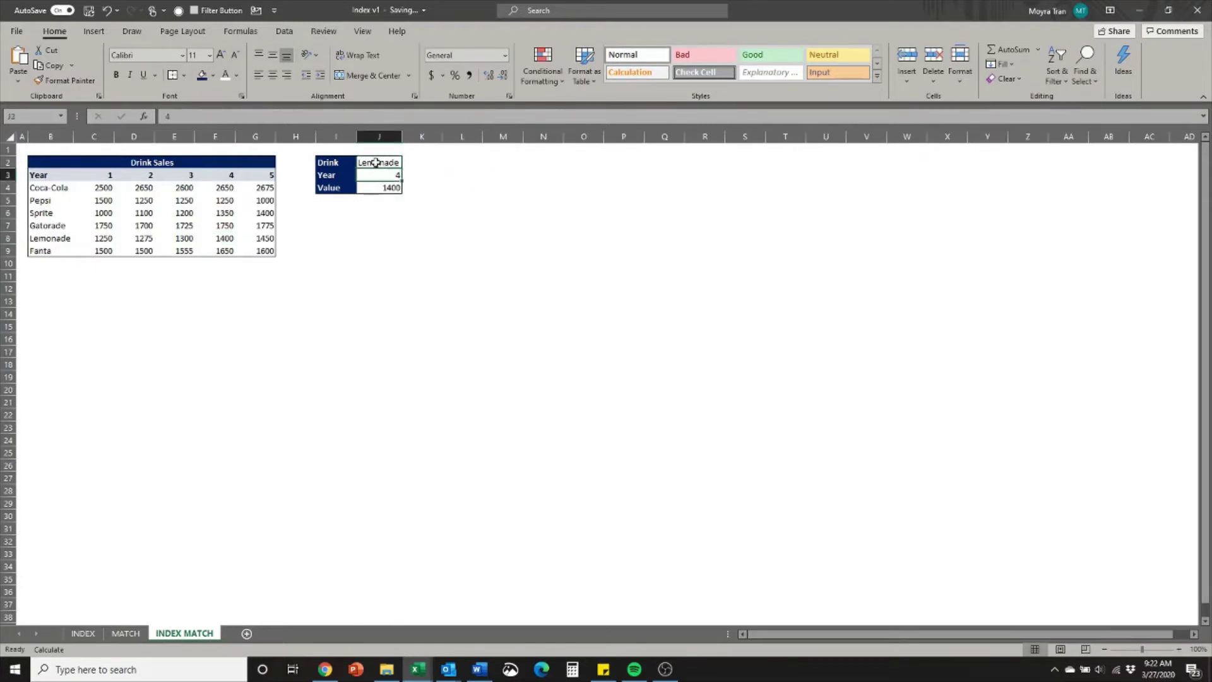
click(377, 163)
click(375, 177)
click(377, 187)
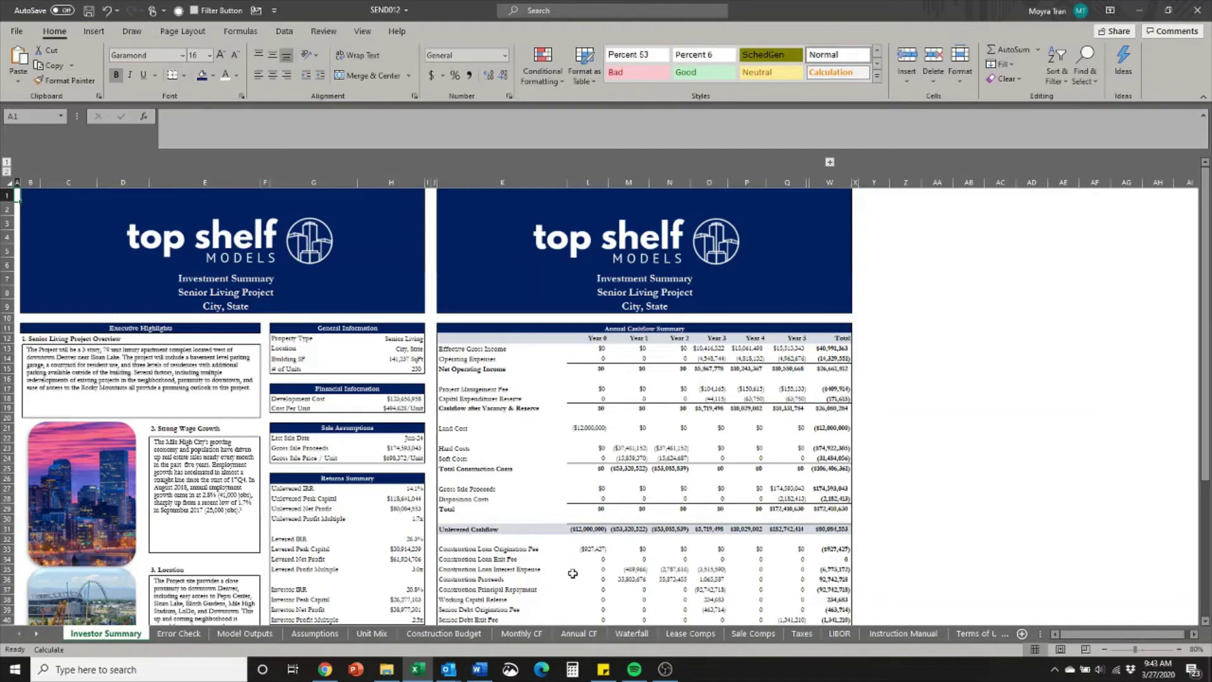
In the SEND012 workbook's Monthly CF sheet, inspect the Non-Revenue Units row and the INDEX MATCH formula in its Jul-21 cell AG61.
click(530, 638)
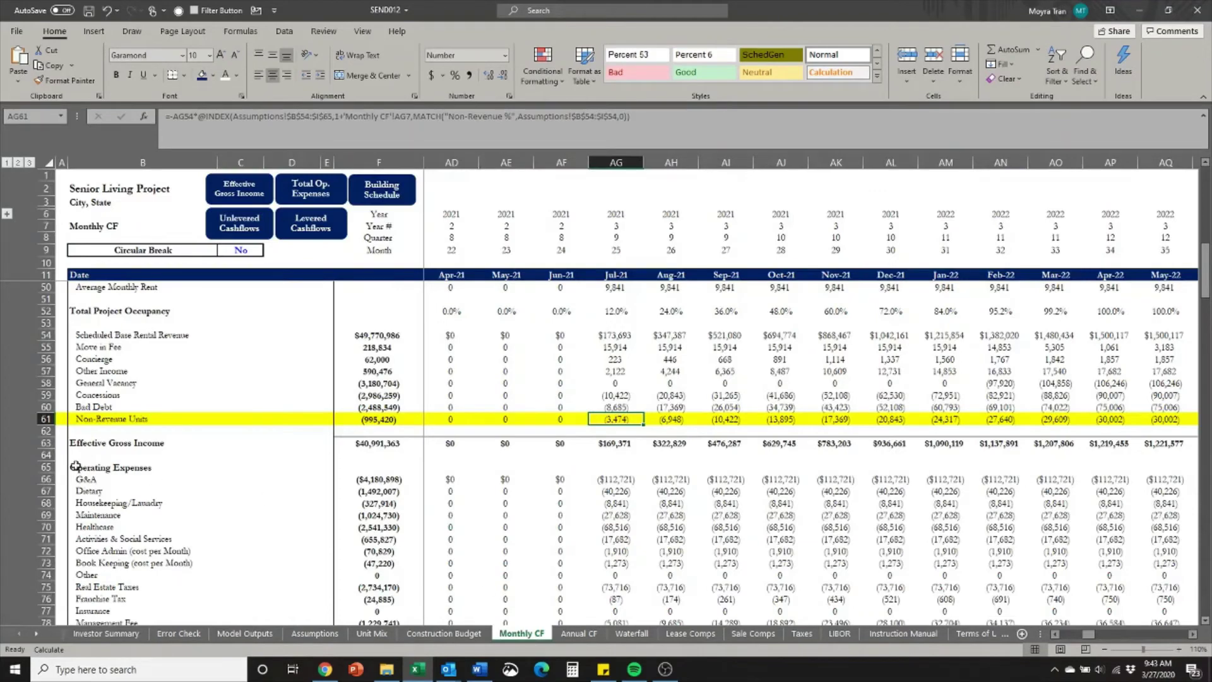
click(46, 418)
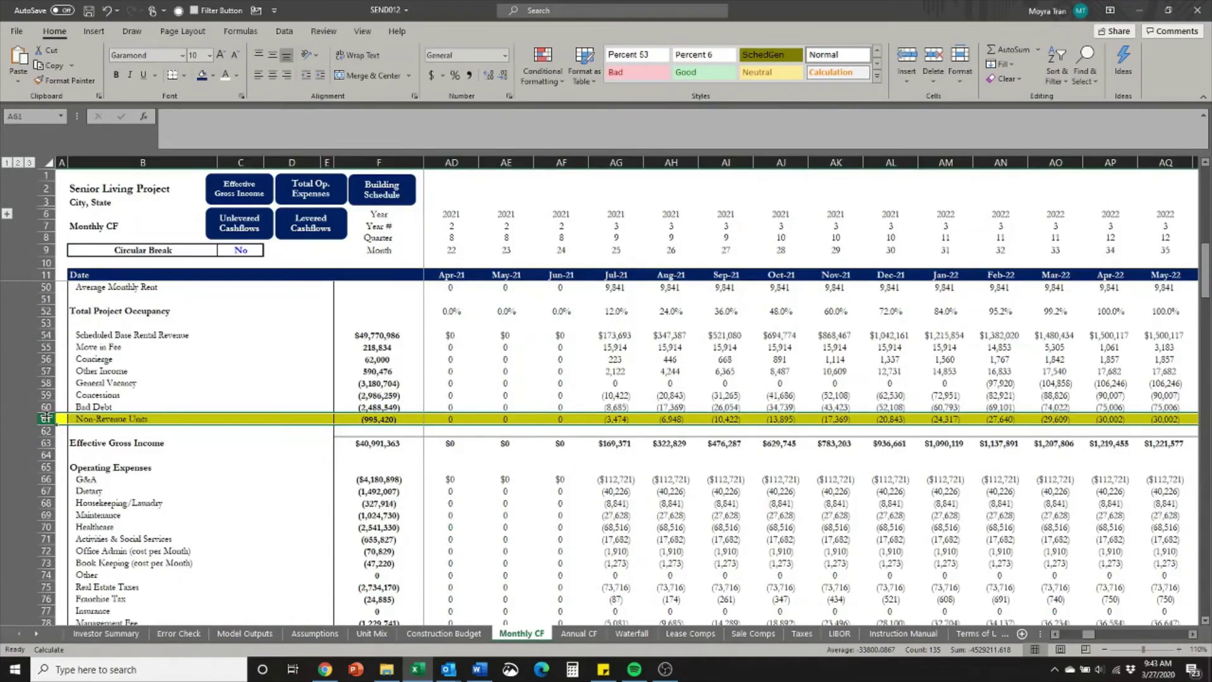
click(609, 421)
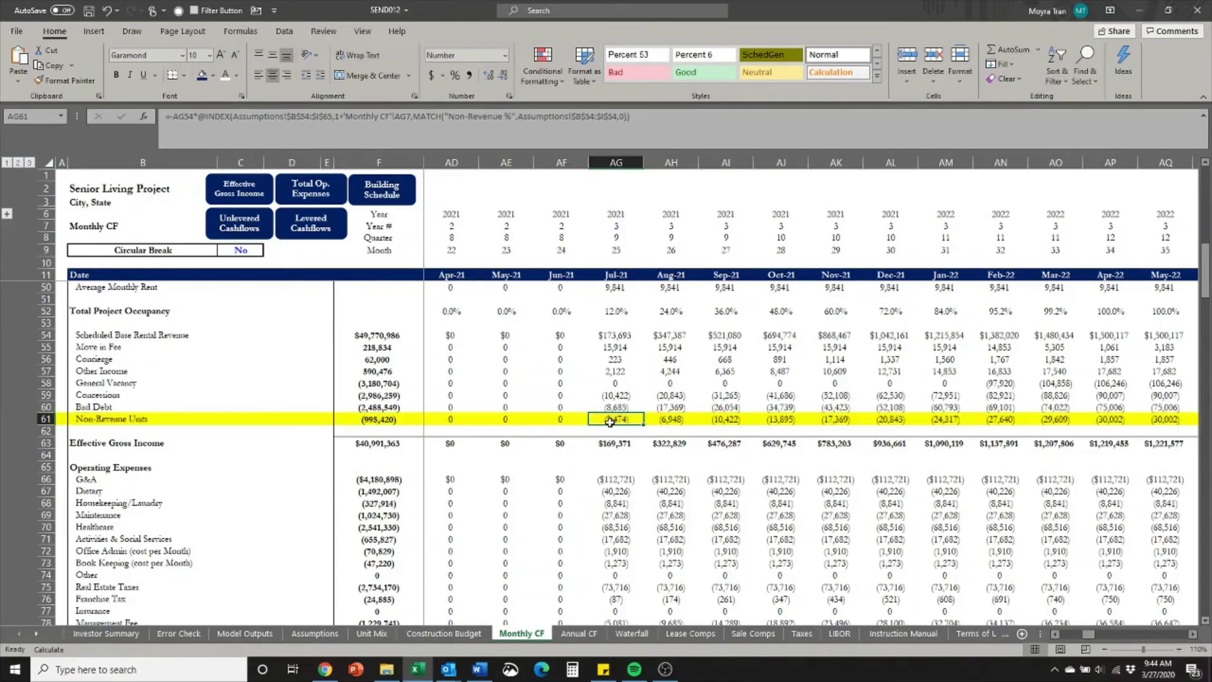
click(676, 136)
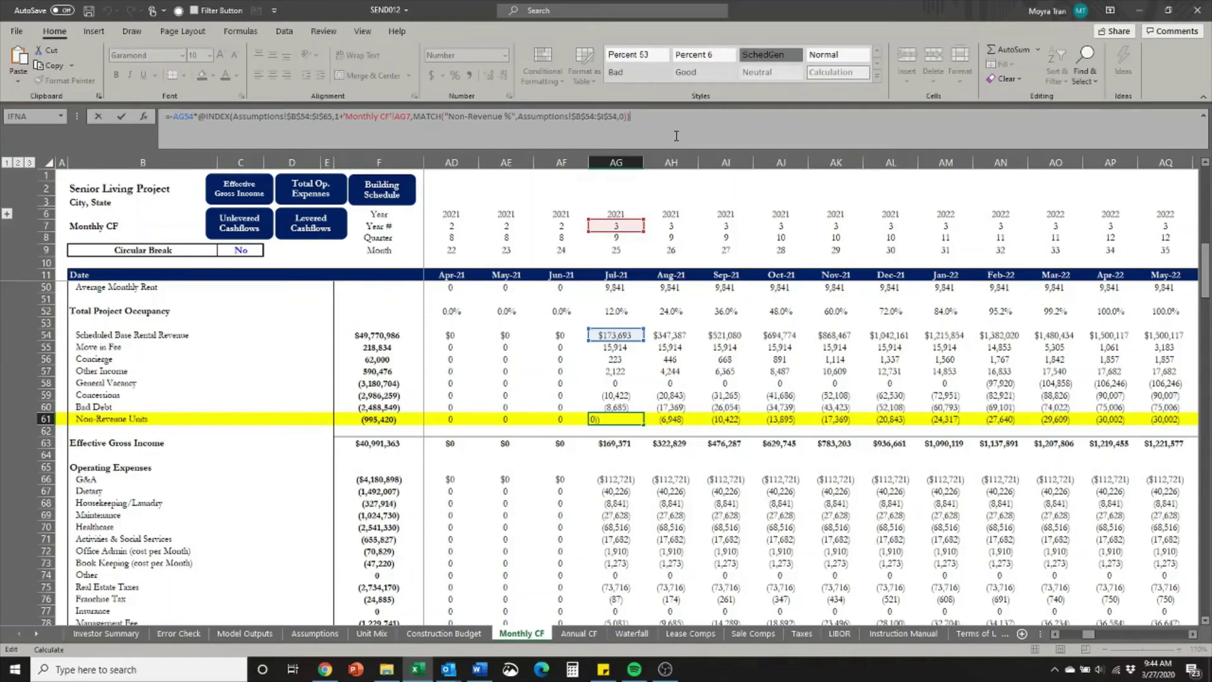
key(Escape)
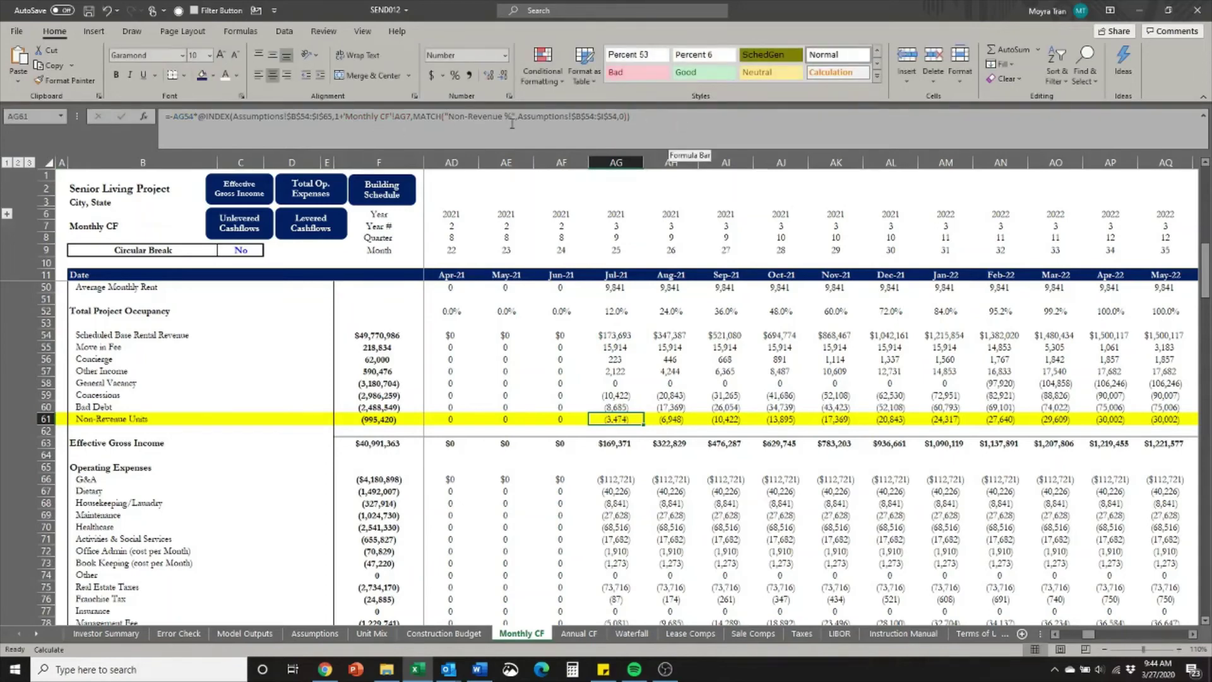
drag(645, 118, 205, 142)
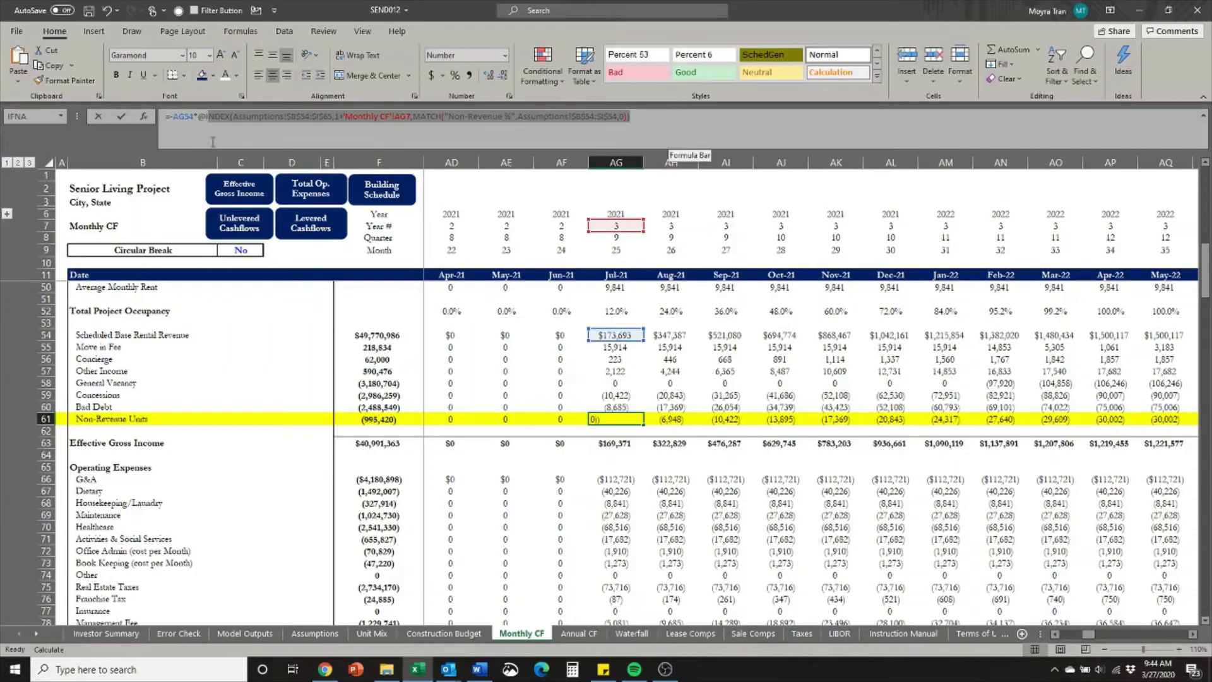
key(Escape)
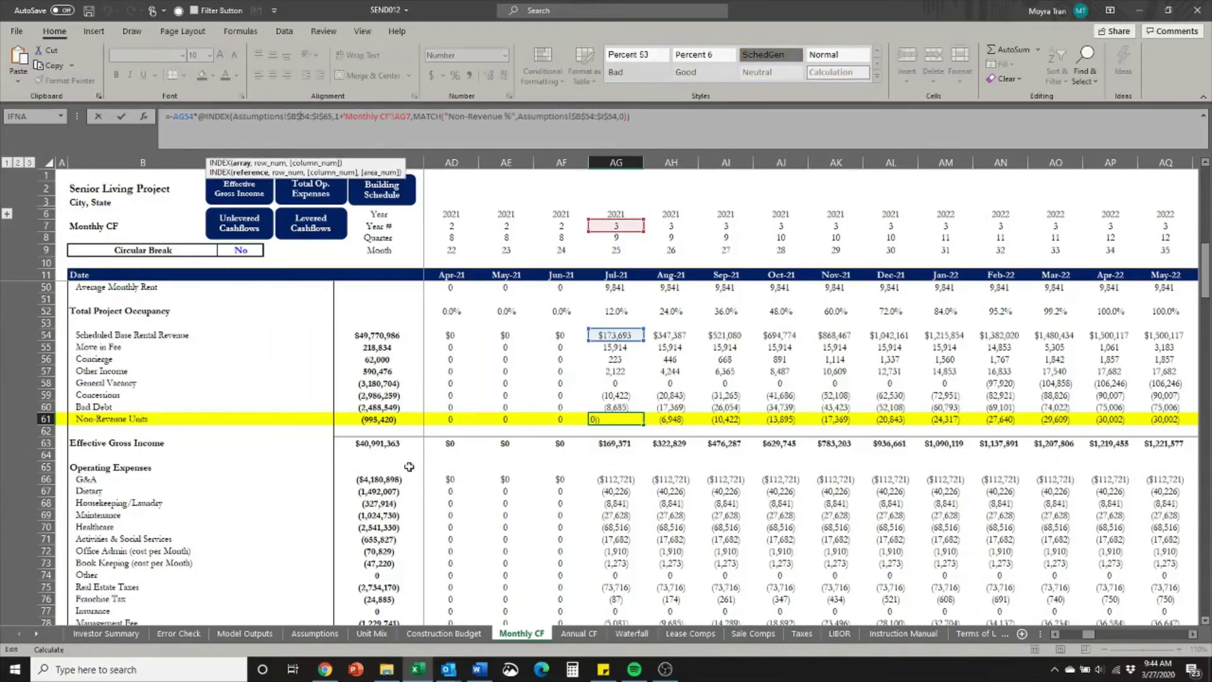
On the Assumptions sheet, locate the Yearly Revenue Assumptions table and select it as B53:I65.
click(329, 638)
scroll(322, 609, down, 13)
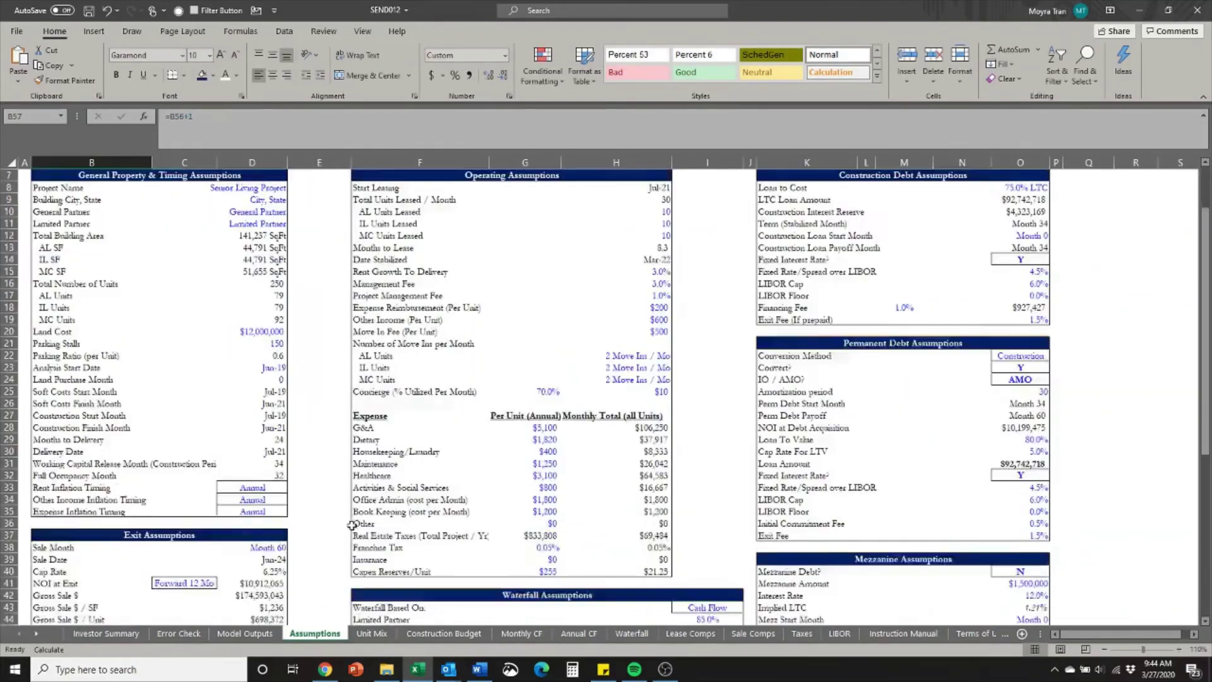
drag(64, 333, 714, 487)
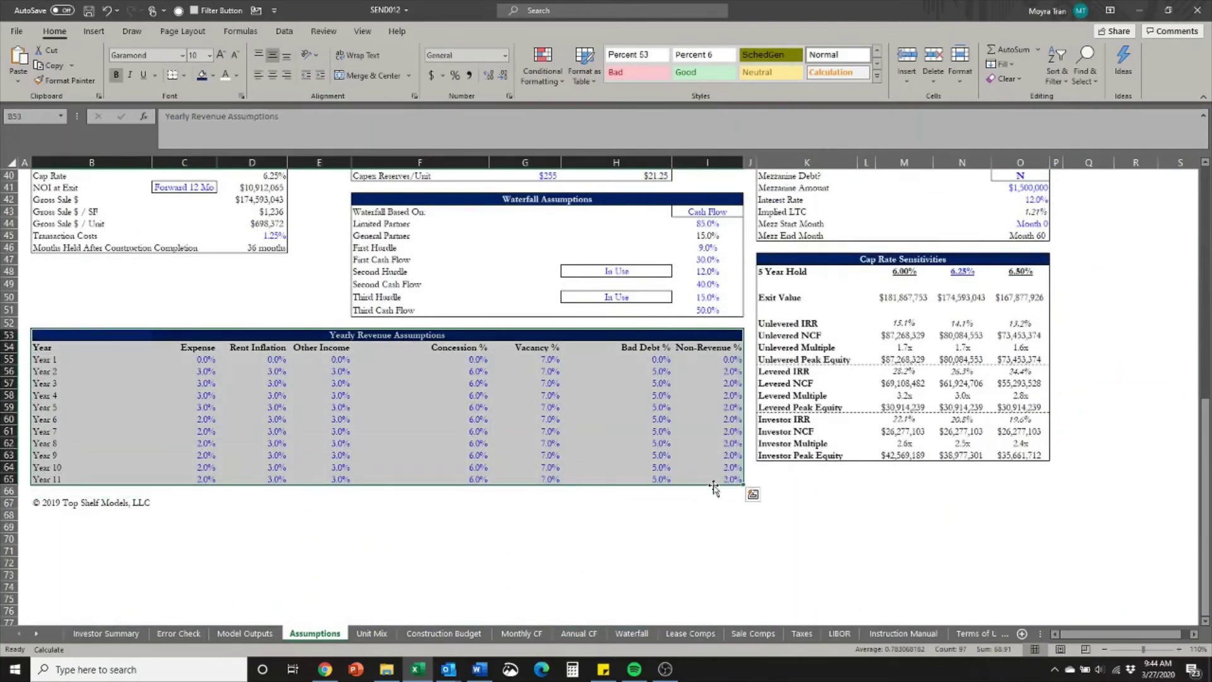
Trace the table's year labels from Year 1 to Year 11 and follow the last row across to the Non-Revenue % column.
click(50, 360)
key(Down)
key(Down)
key(Down)
key(Down)
key(Down)
key(Down)
key(Down)
key(Down)
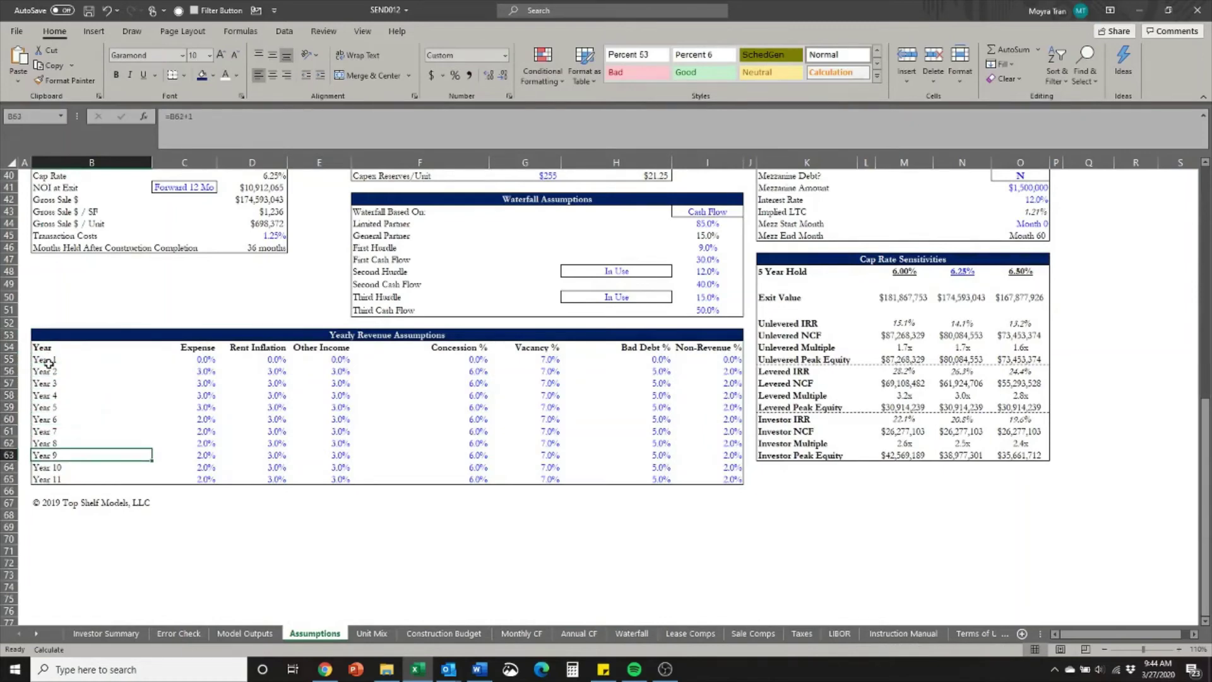
key(Down)
key(Down)
key(Right)
key(Right)
key(Right)
key(Right)
key(Right)
key(Right)
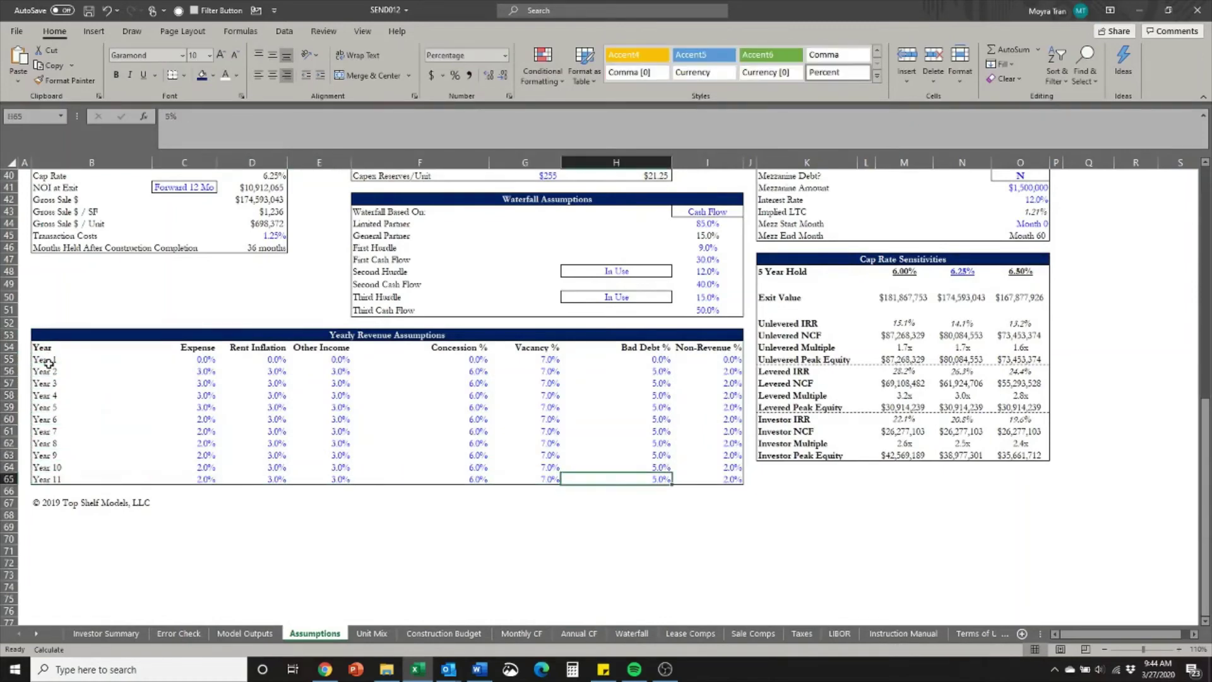
key(Right)
Examine the Non-Revenue % values from Year 11 up to Year 1 and back down to Year 11.
key(Up)
key(Up)
key(Up)
key(Up)
key(Up)
key(Up)
key(Up)
key(Up)
key(Up)
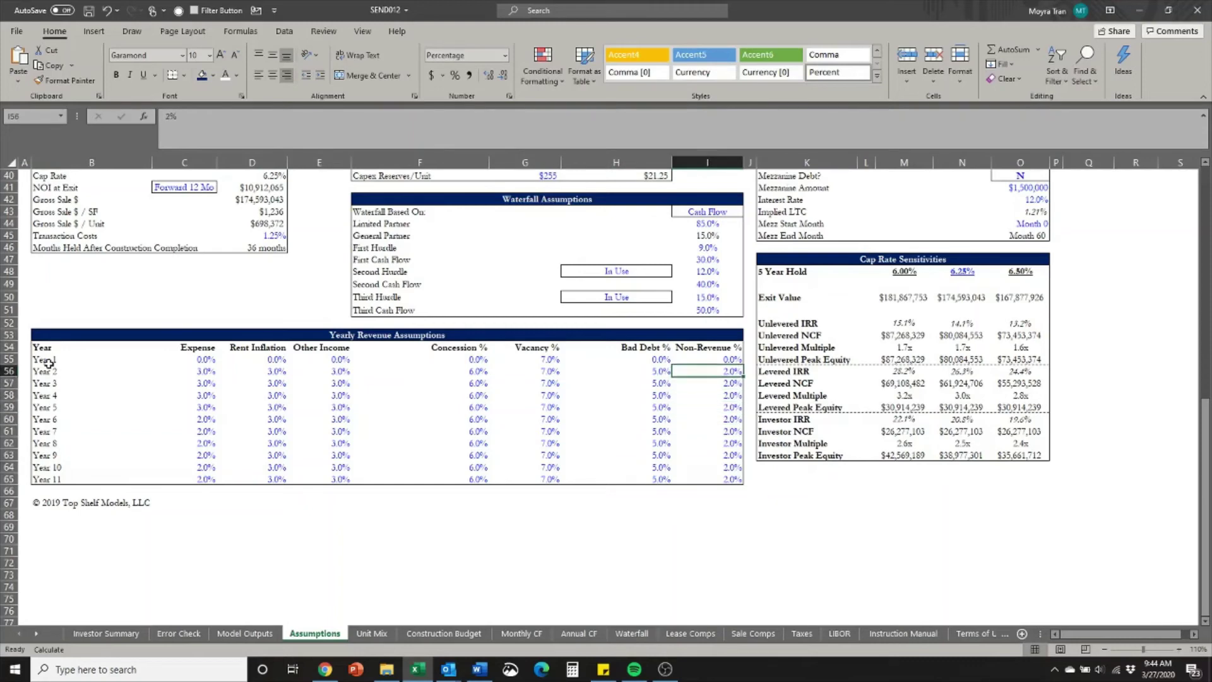
key(Up)
key(Down)
key(Down)
key(Down)
key(Down)
key(Down)
key(Down)
key(Down)
key(Down)
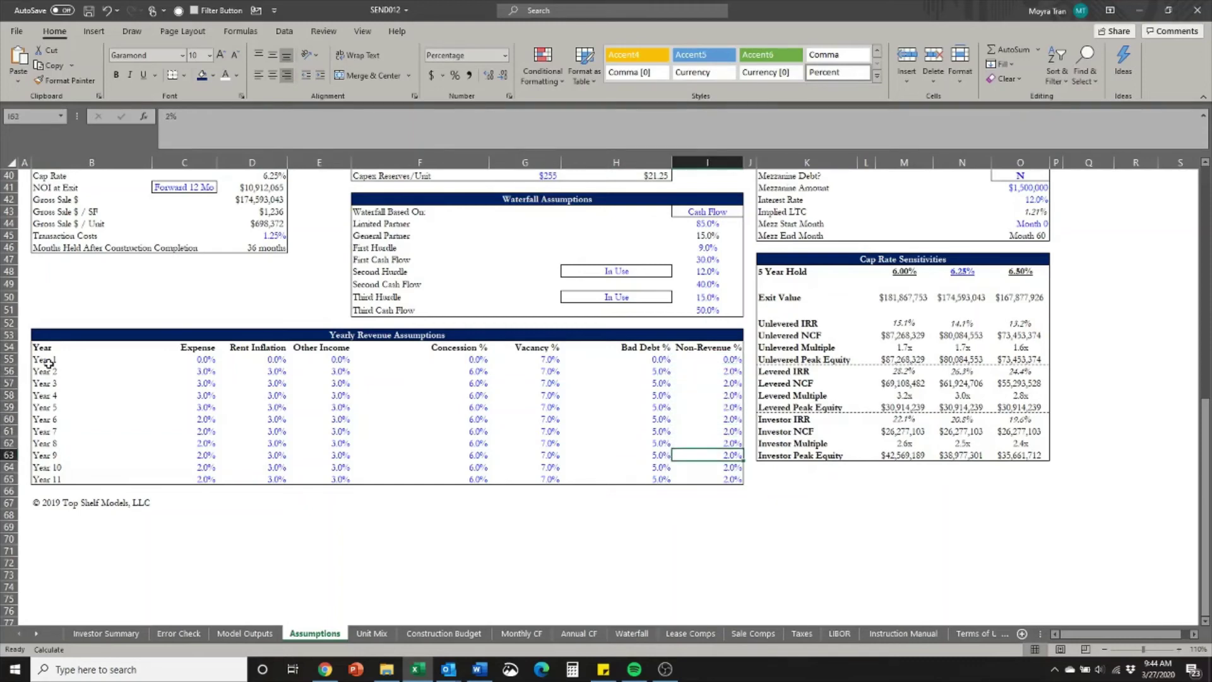
key(Down)
key(Down)
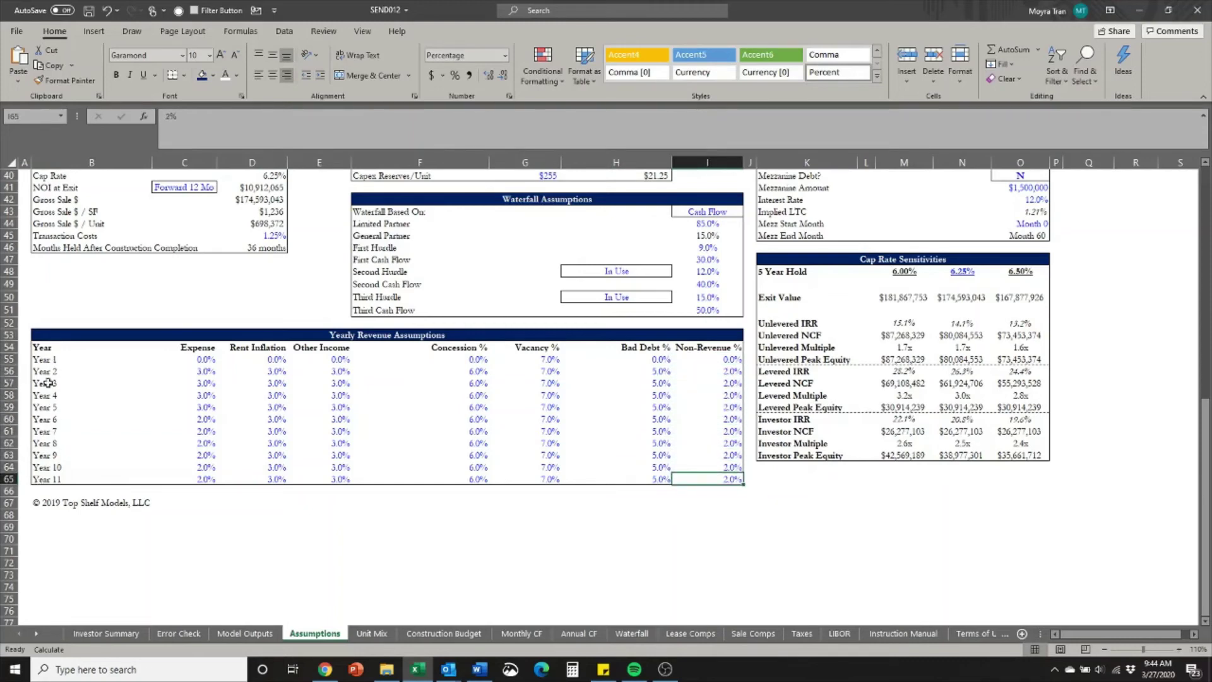
Select the INDEX array B54:I65, and examine the Non-Revenue % column and the year labels used for the lookup.
drag(46, 347, 694, 478)
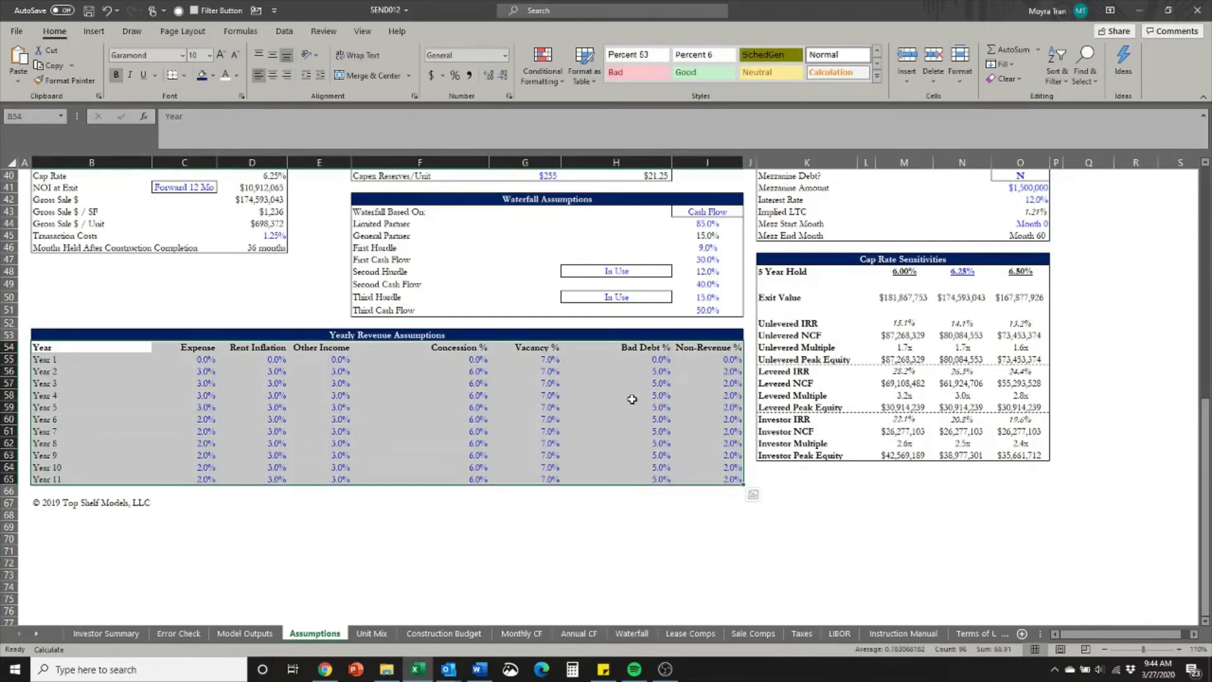
click(726, 359)
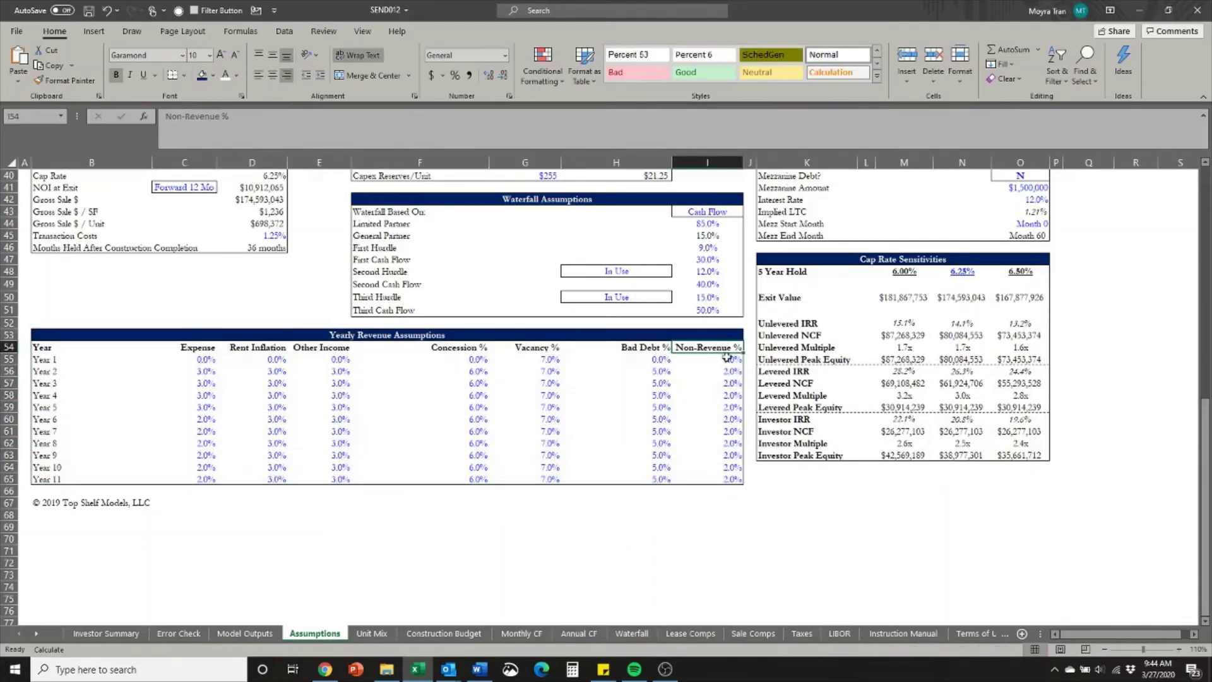
click(719, 382)
click(703, 394)
click(59, 408)
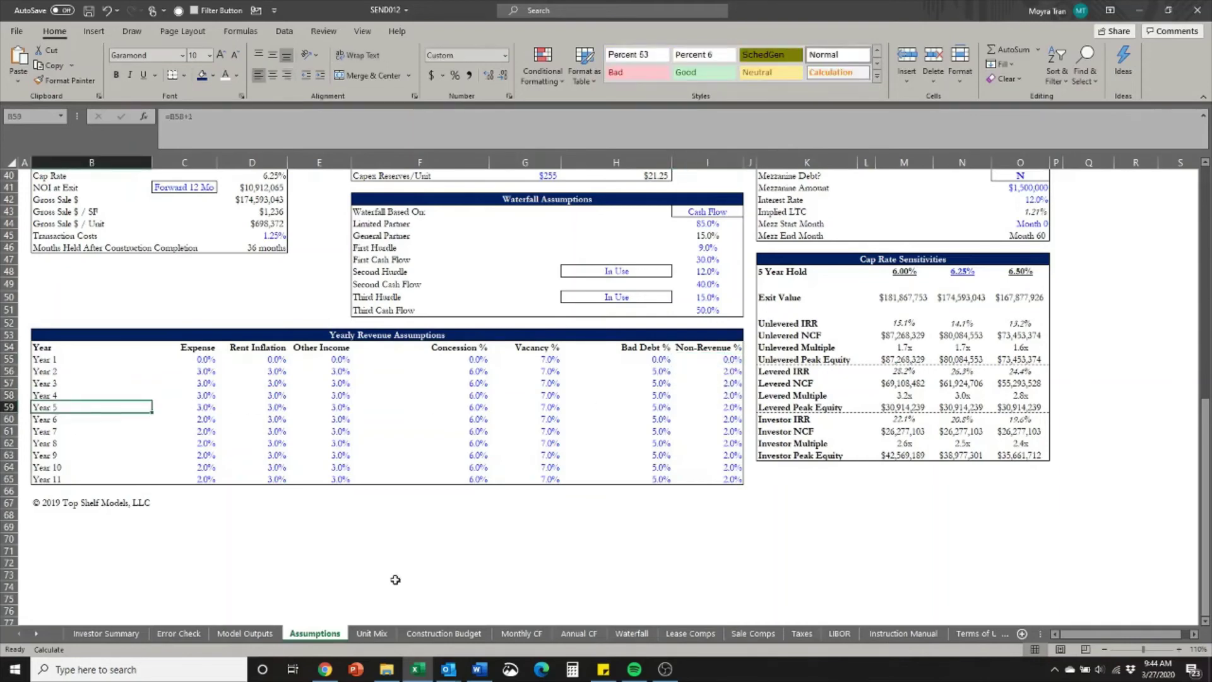
On the Monthly CF sheet, run Evaluate Formula on AG61 and resolve the rental revenue reference and the INDEX row number.
click(522, 633)
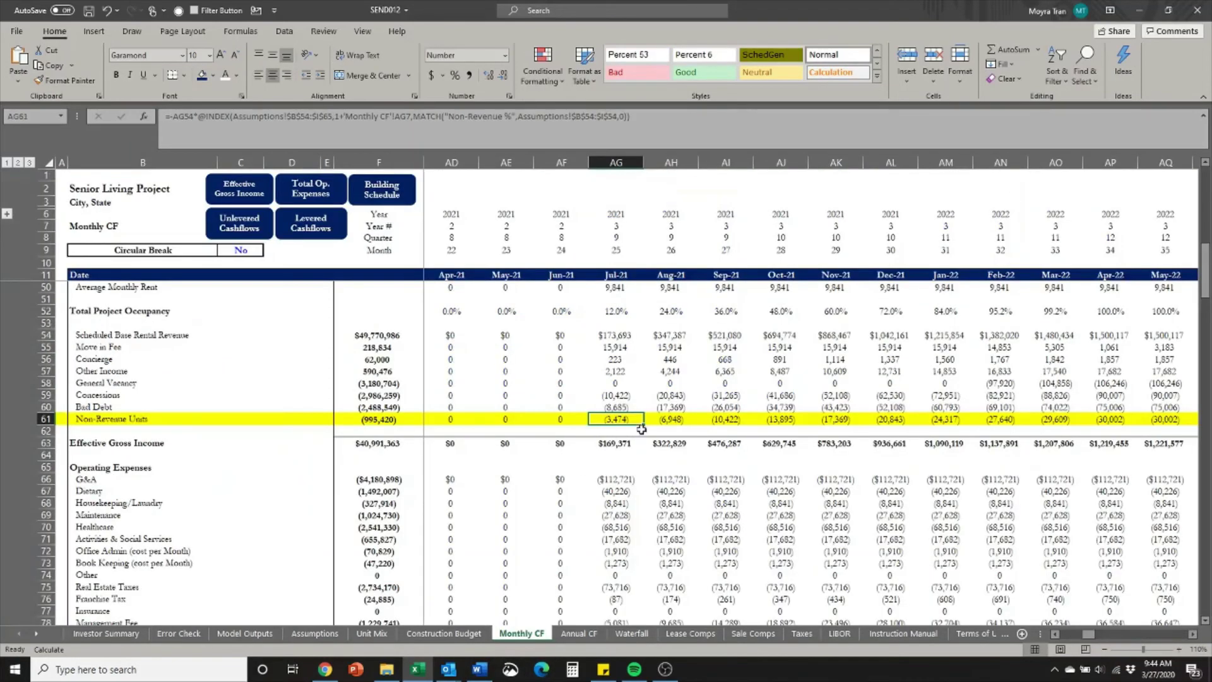
click(242, 32)
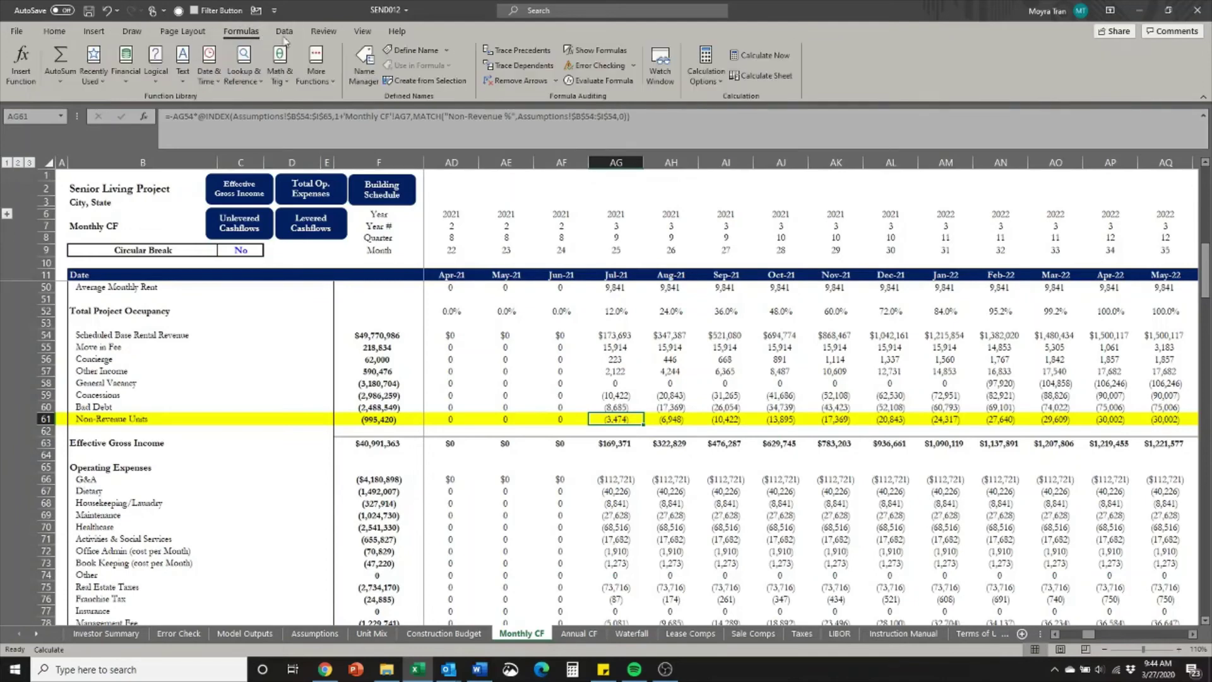
click(591, 81)
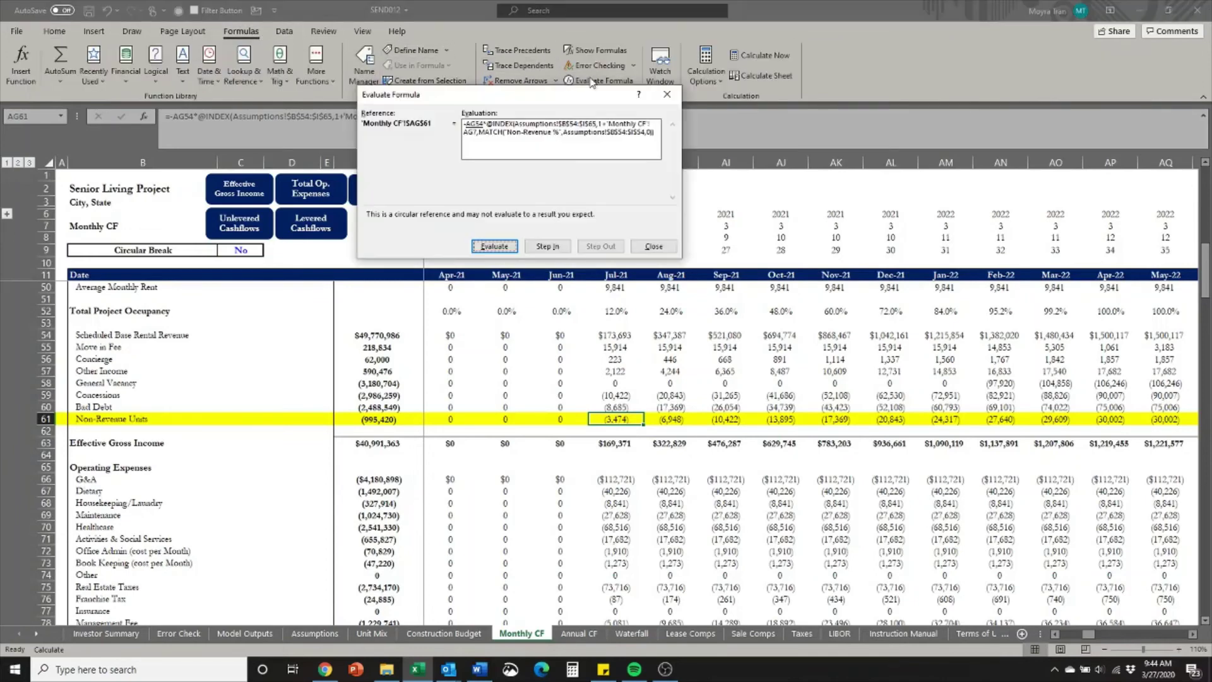
click(500, 249)
click(499, 247)
click(499, 247)
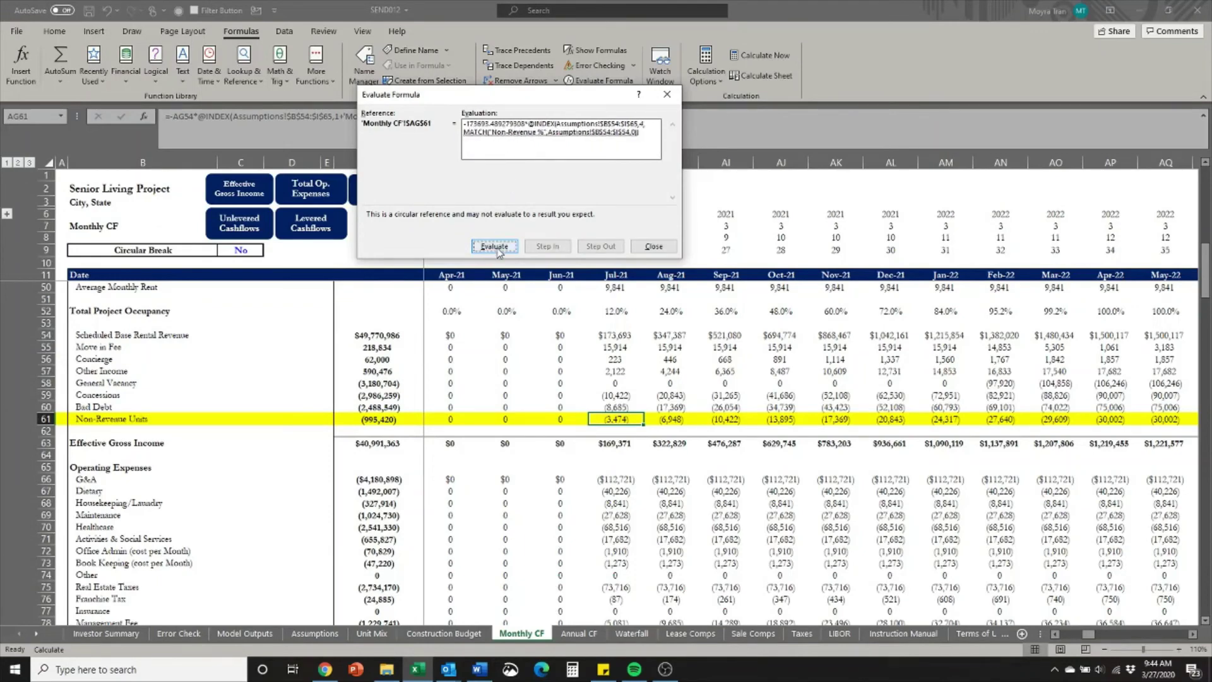
Evaluate the MATCH column number and the INDEX reference down to the non-revenue percentage, and close the evaluation.
click(498, 248)
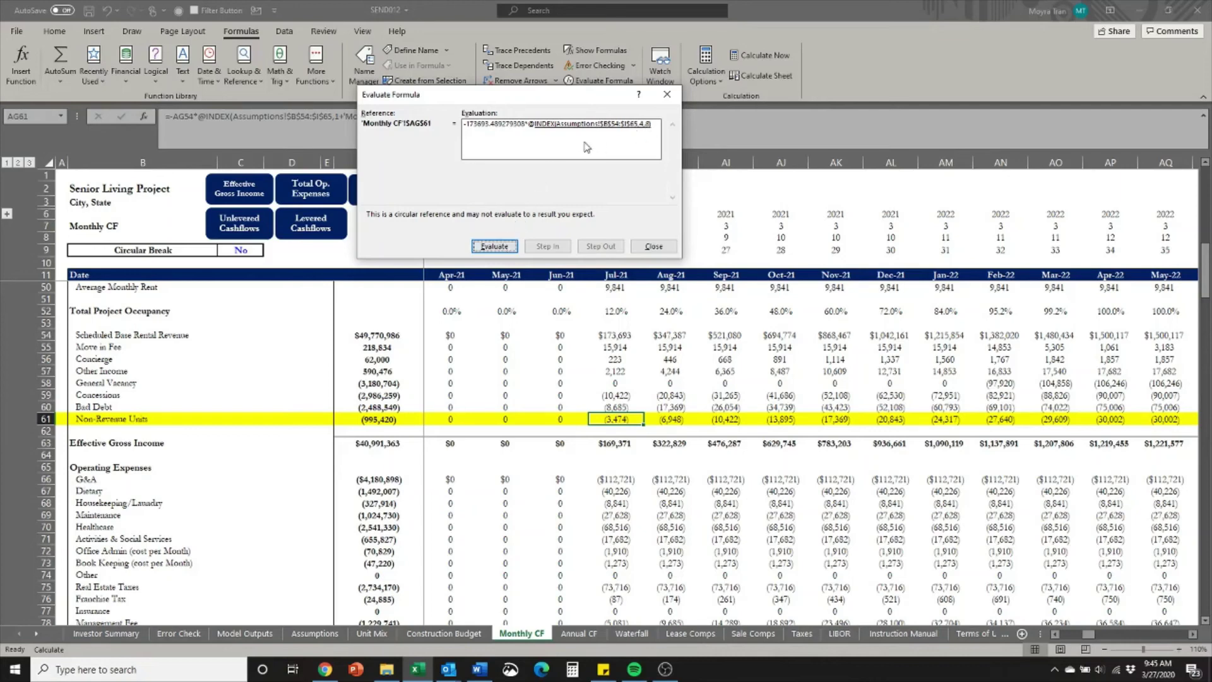
click(488, 247)
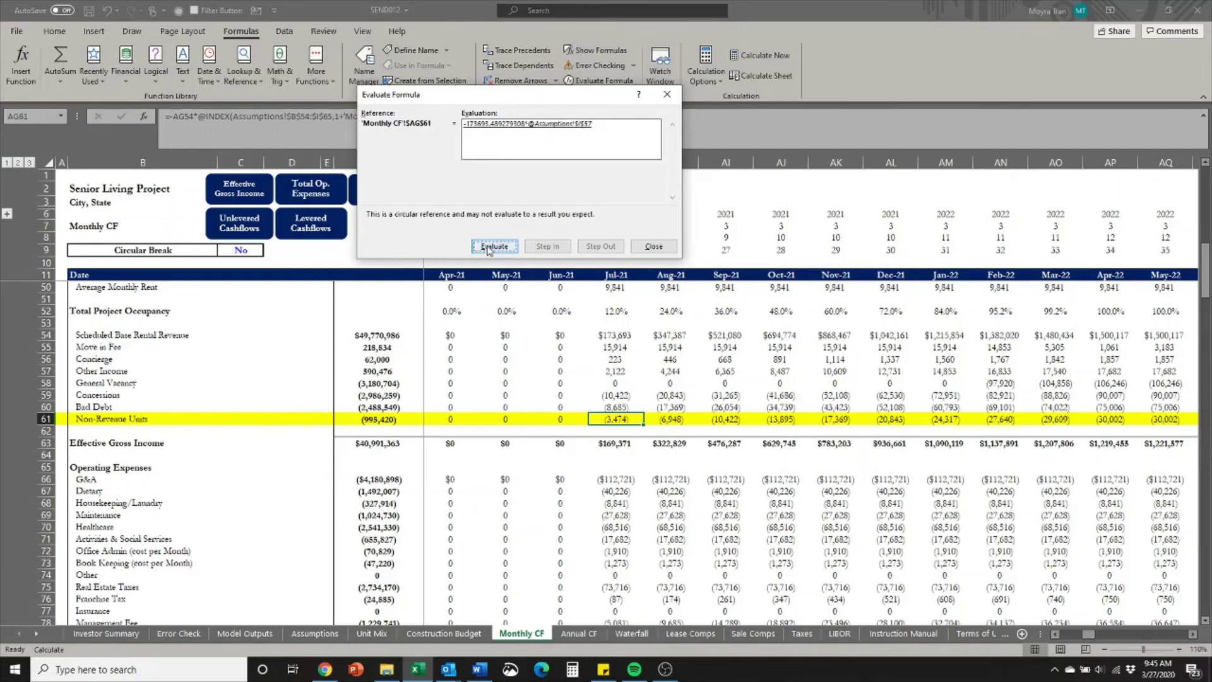
click(488, 248)
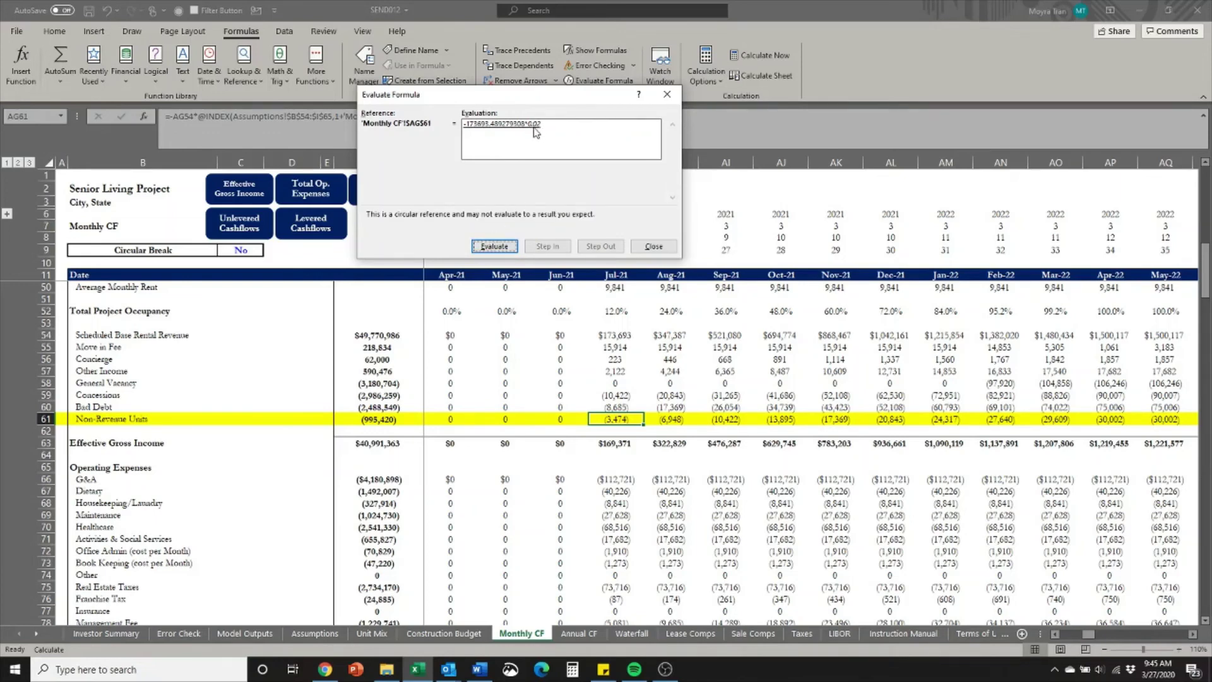
click(644, 246)
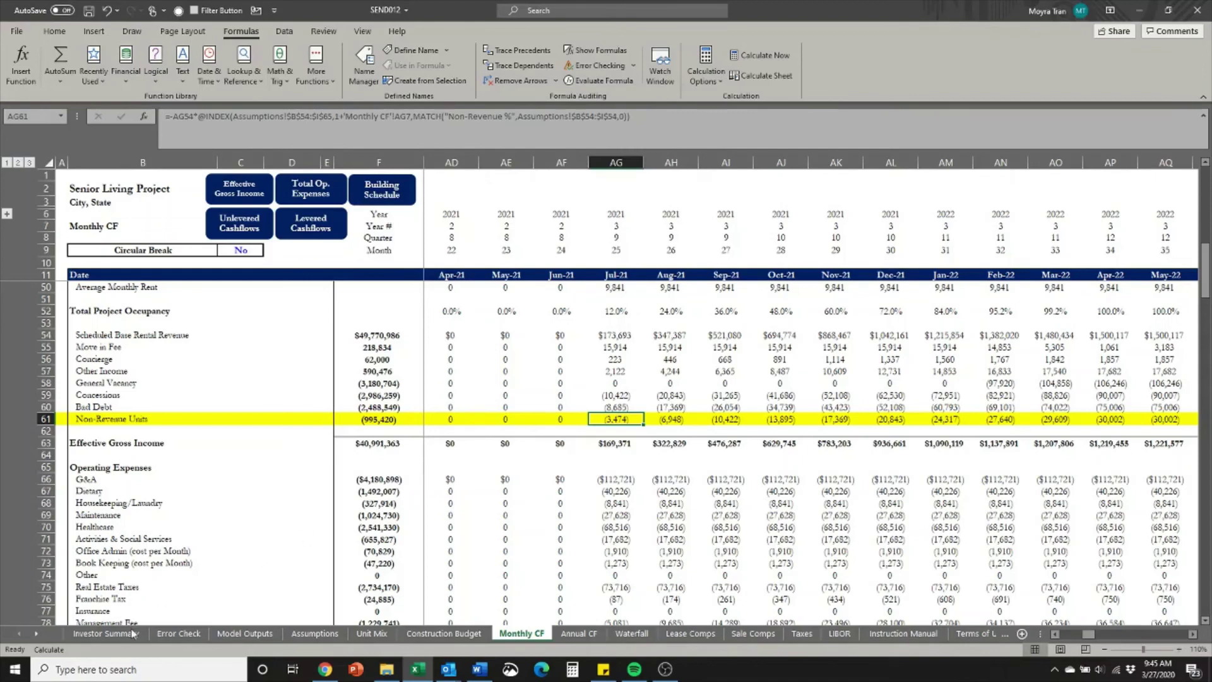
On the Assumptions sheet, trace the Year 3 row of the Yearly Revenue Assumptions across to its Non-Revenue % value in I57.
click(315, 633)
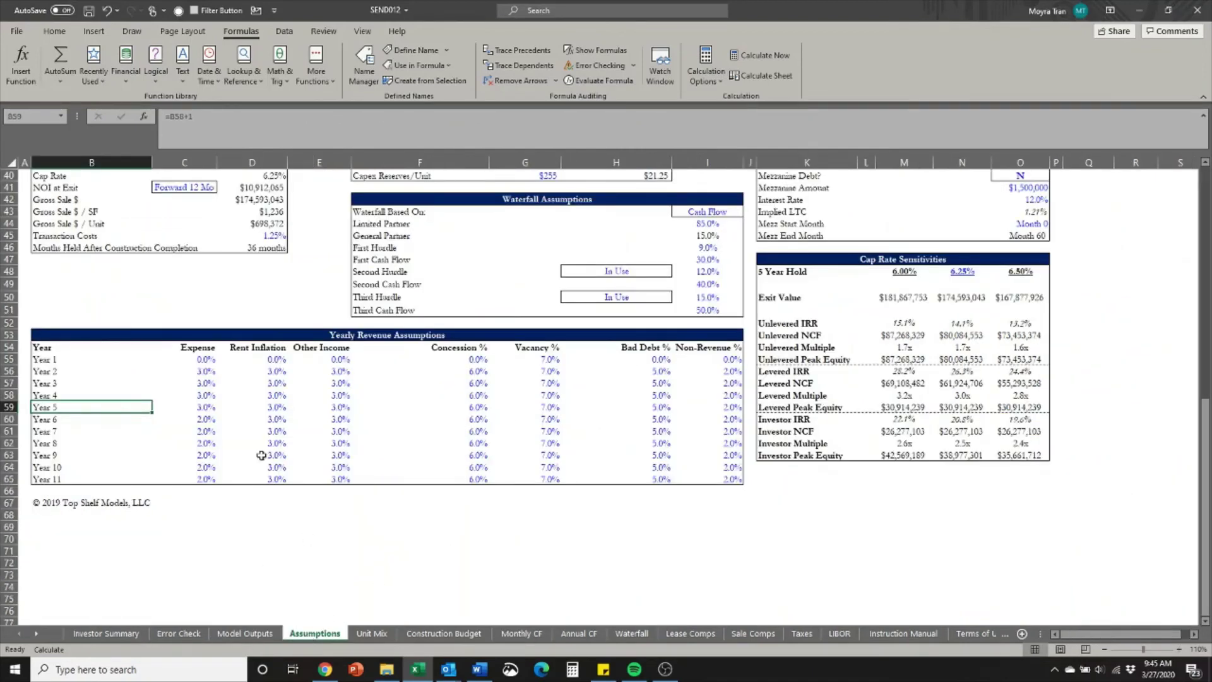
key(Up)
key(Up)
key(Right)
key(Right)
key(Right)
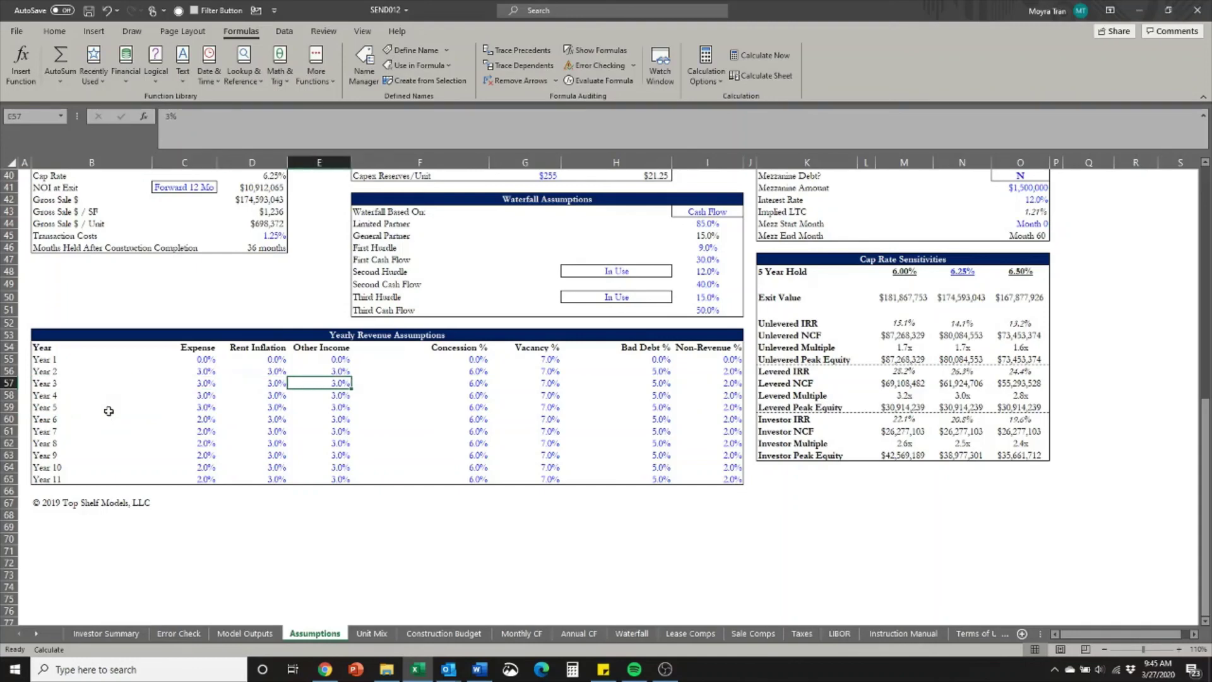
key(Right)
key(Right)
key(Right)
key(Right)
key(Right)
key(Left)
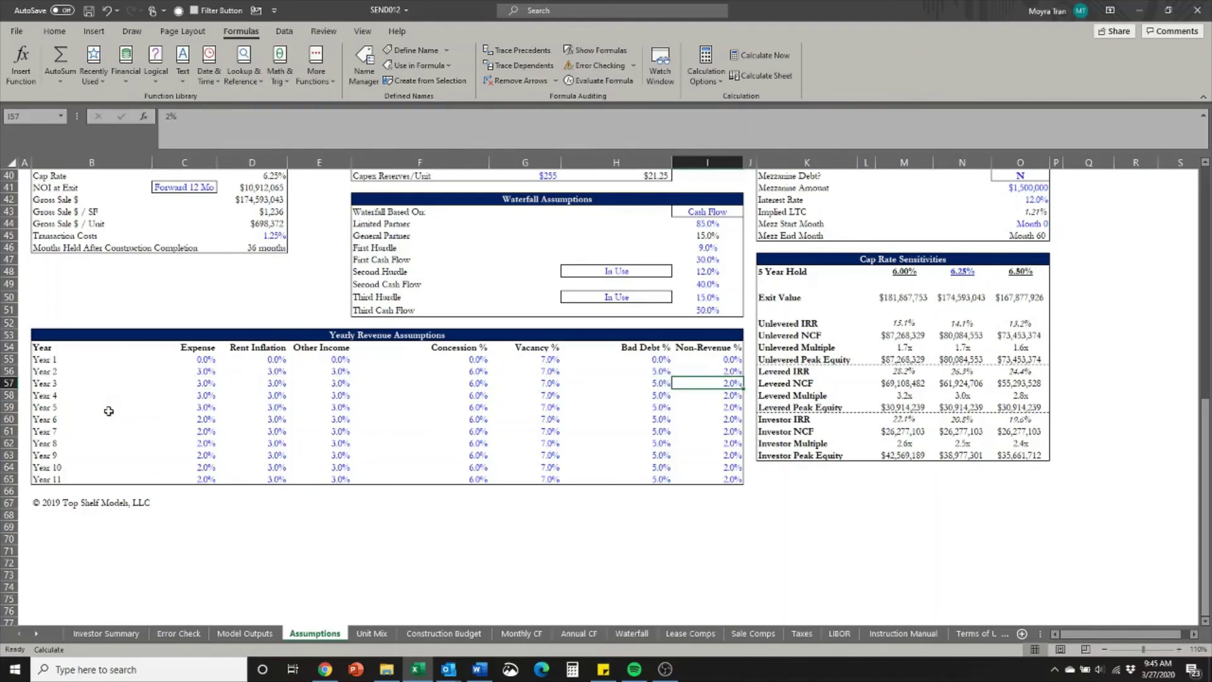
Review the upper sections of the Assumptions sheet and show the Investor Summary sheet.
scroll(109, 411, up, 1)
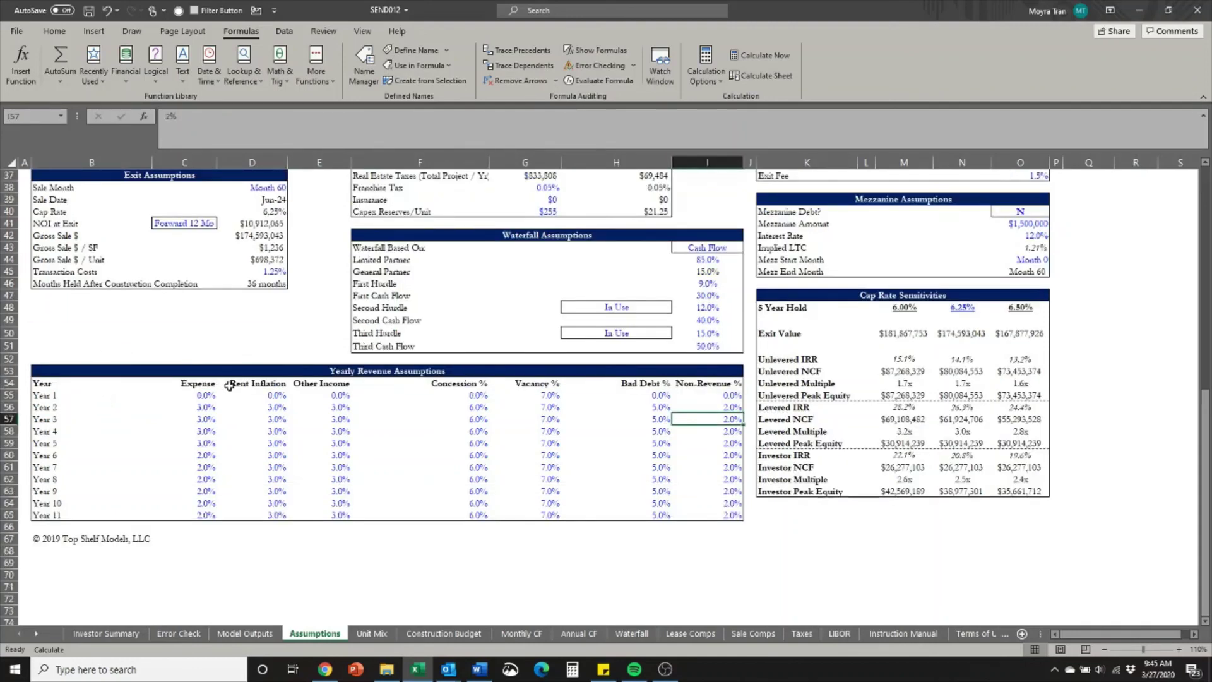
scroll(232, 388, up, 12)
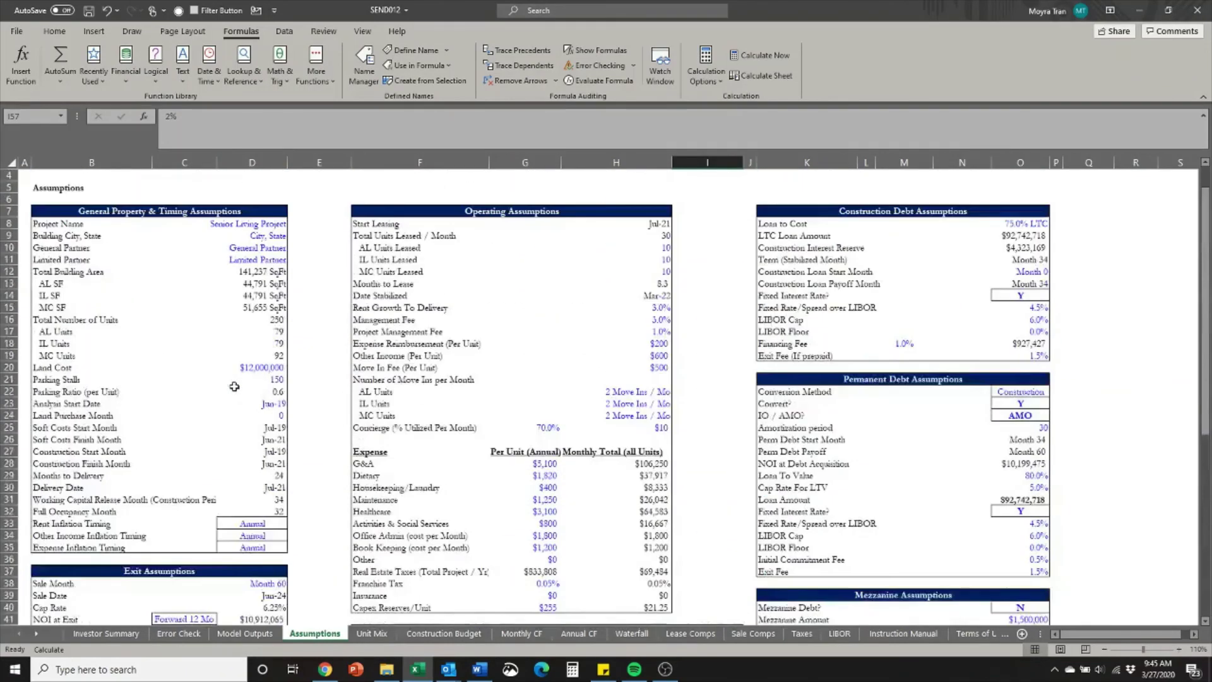
click(106, 633)
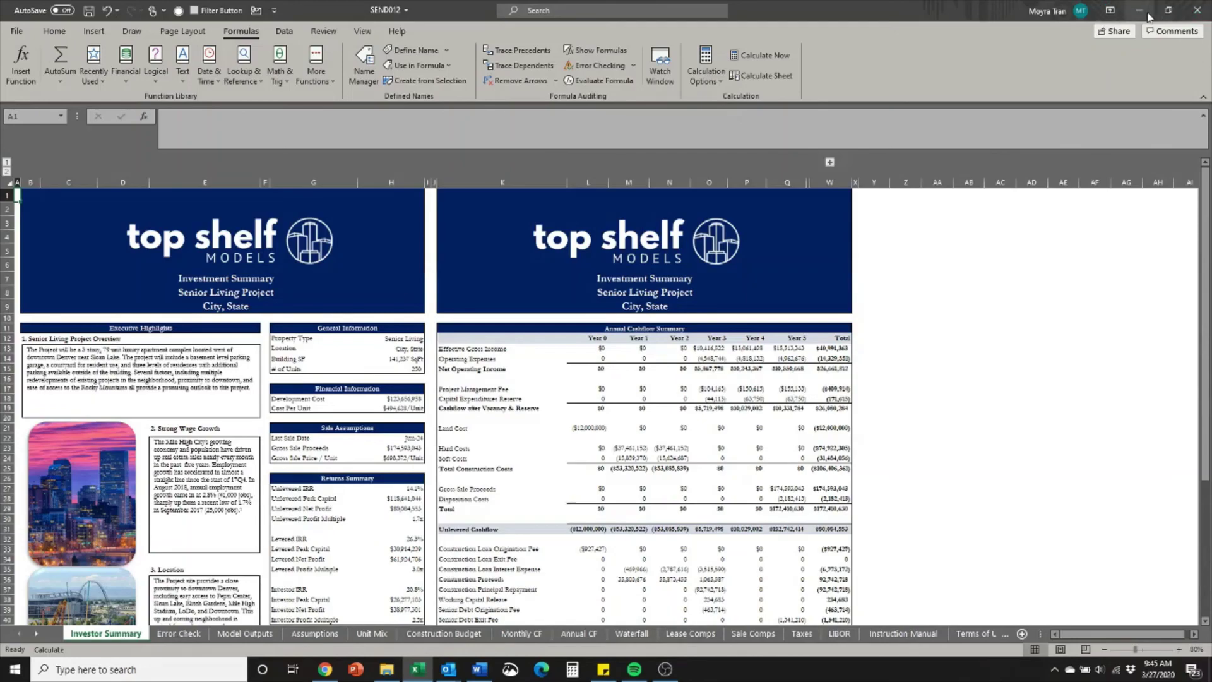
Minimize the workbook, switch to the Top Shelf Models website in Chrome, and open its blog page.
click(1148, 17)
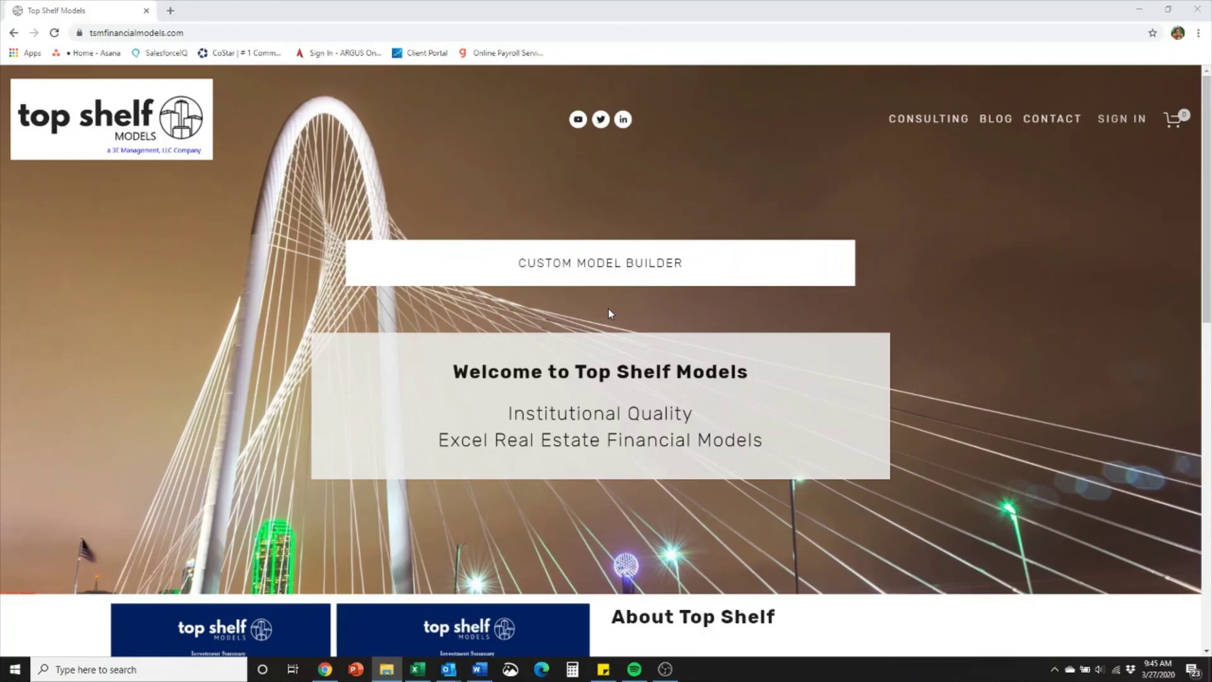
click(994, 120)
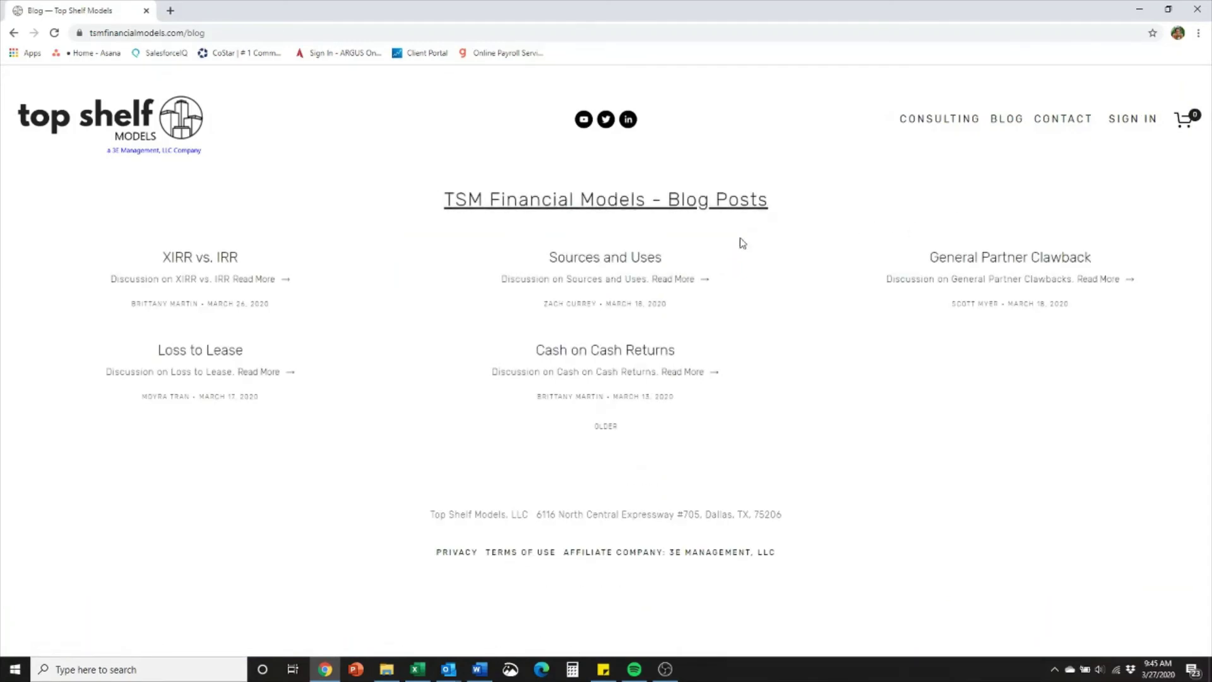